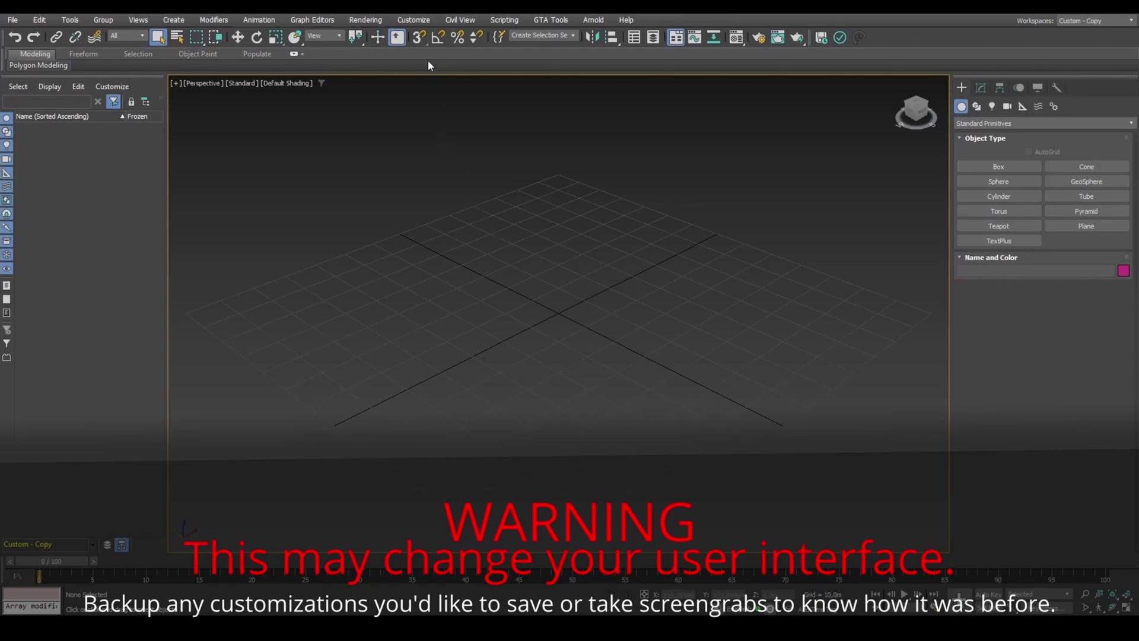
- Apply the Custom UI scheme from the Custom UI and Defaults Switcher
left_click(413, 20)
left_click(430, 100)
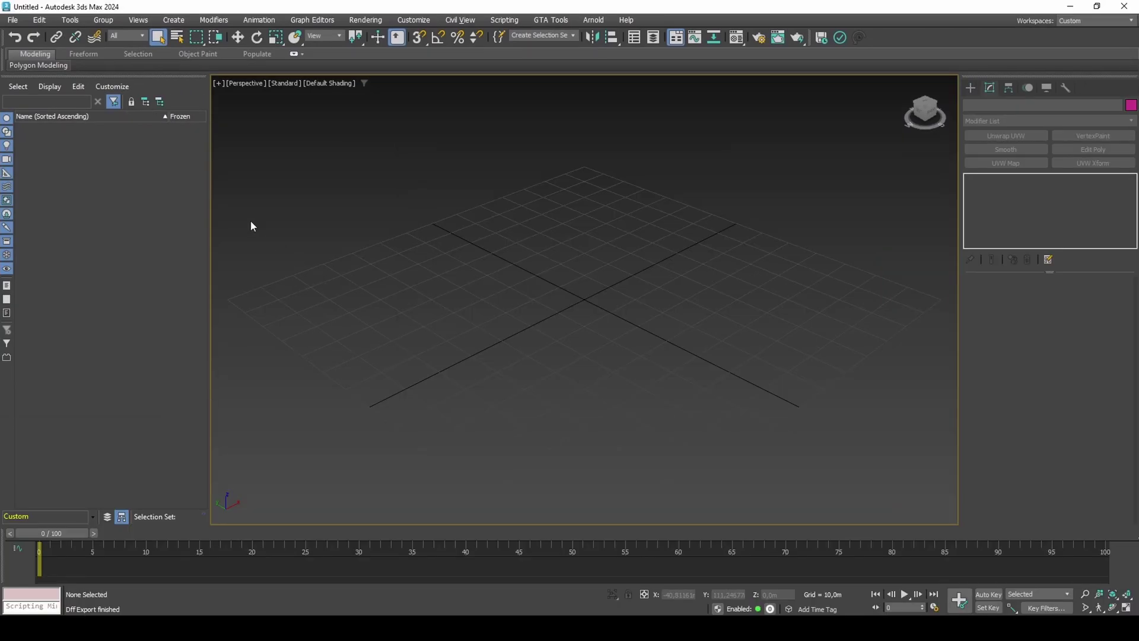
- Import the utility truck DFF with Explicit normals enabled
left_click(12, 19)
mouse_move(124, 193)
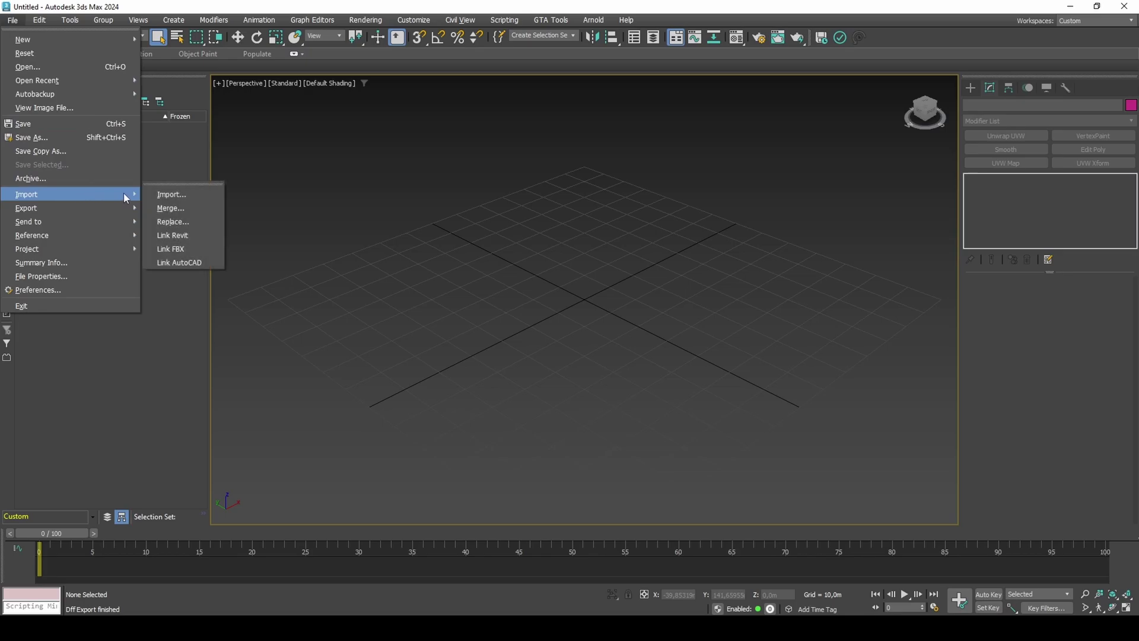
left_click(178, 194)
double_click(194, 188)
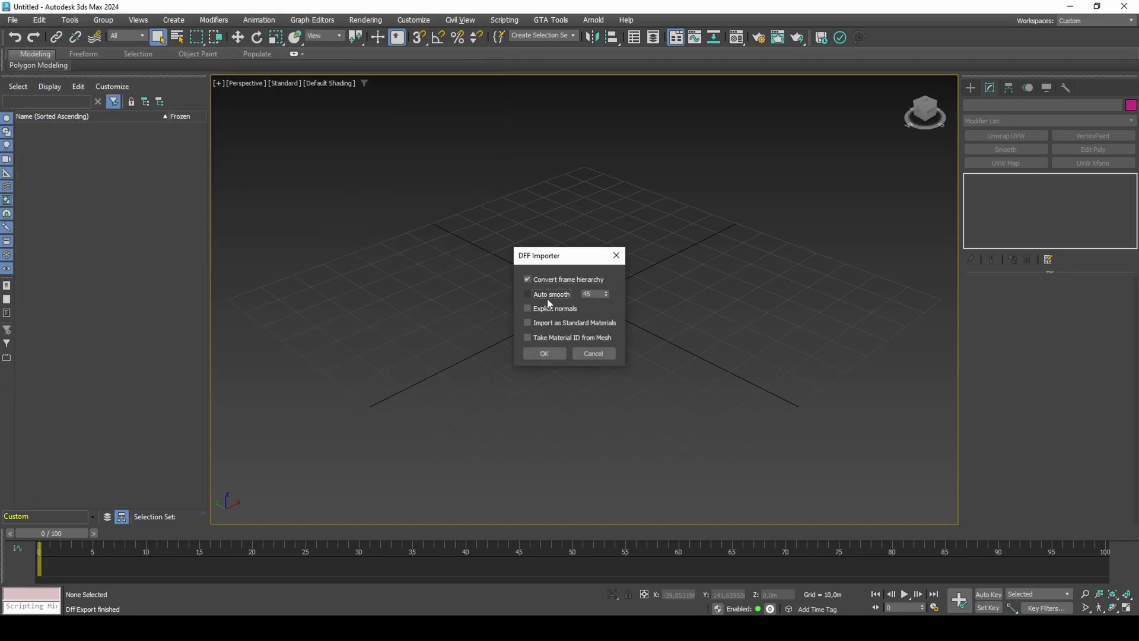
left_click(548, 308)
left_click(544, 353)
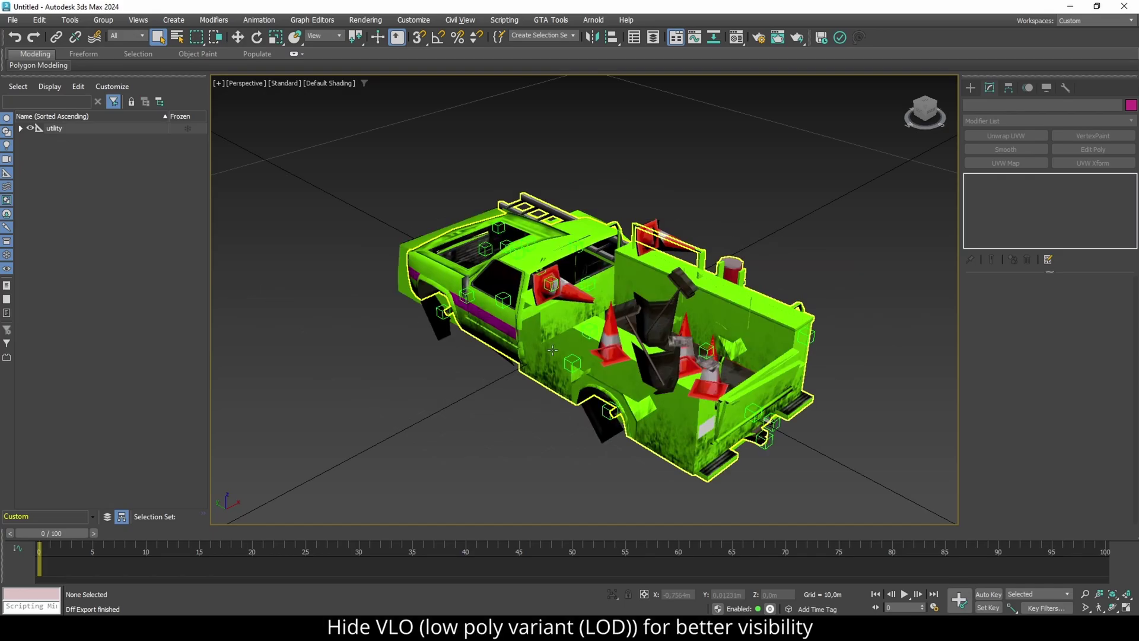
- Hide the low-poly chassis_vlo mesh and enable viewport transparency
left_click(603, 401)
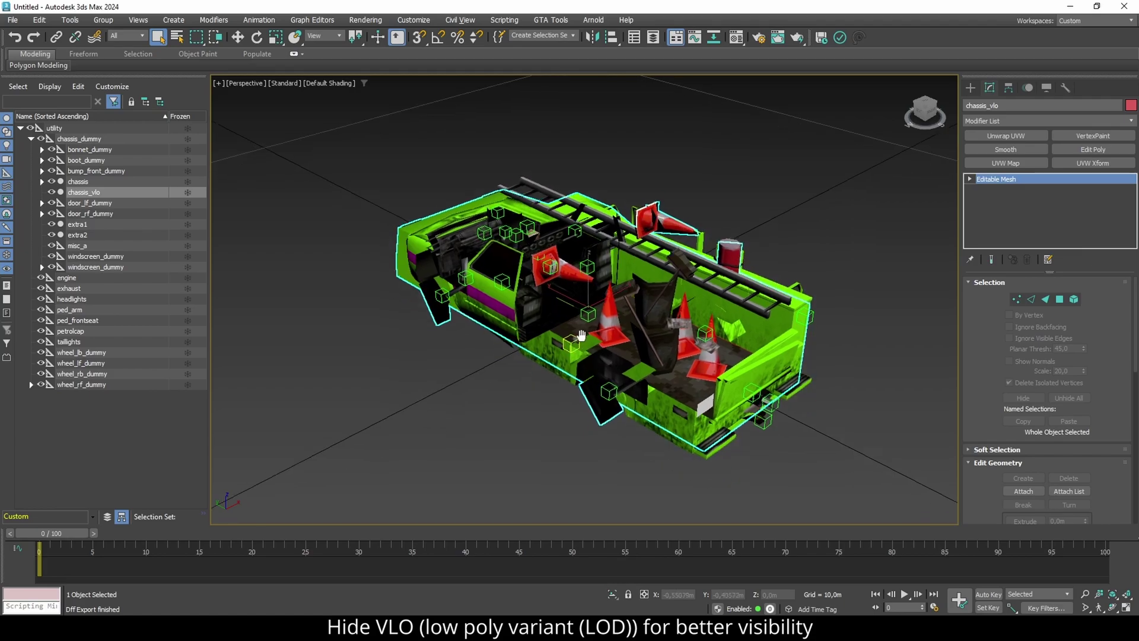
key("alt+h")
left_click(284, 83)
mouse_move(329, 182)
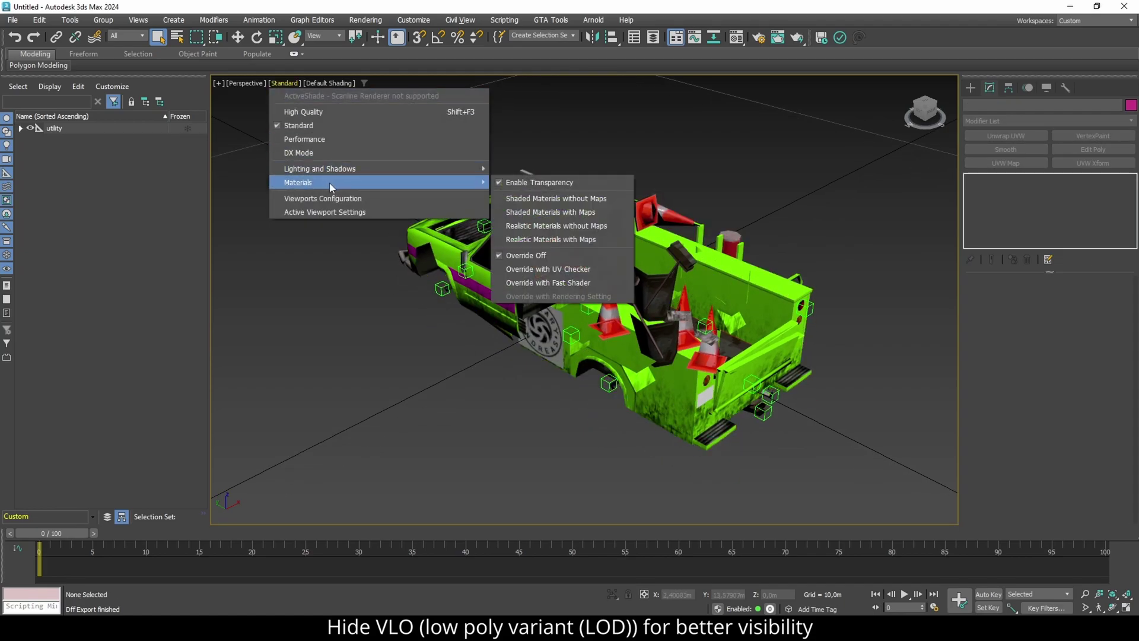
left_click(504, 185)
middle_click_drag(578, 287, 703, 314, "alt")
- Snap a standard Omni light onto the rear rack and zero its X position
scroll(703, 315, "up", 6)
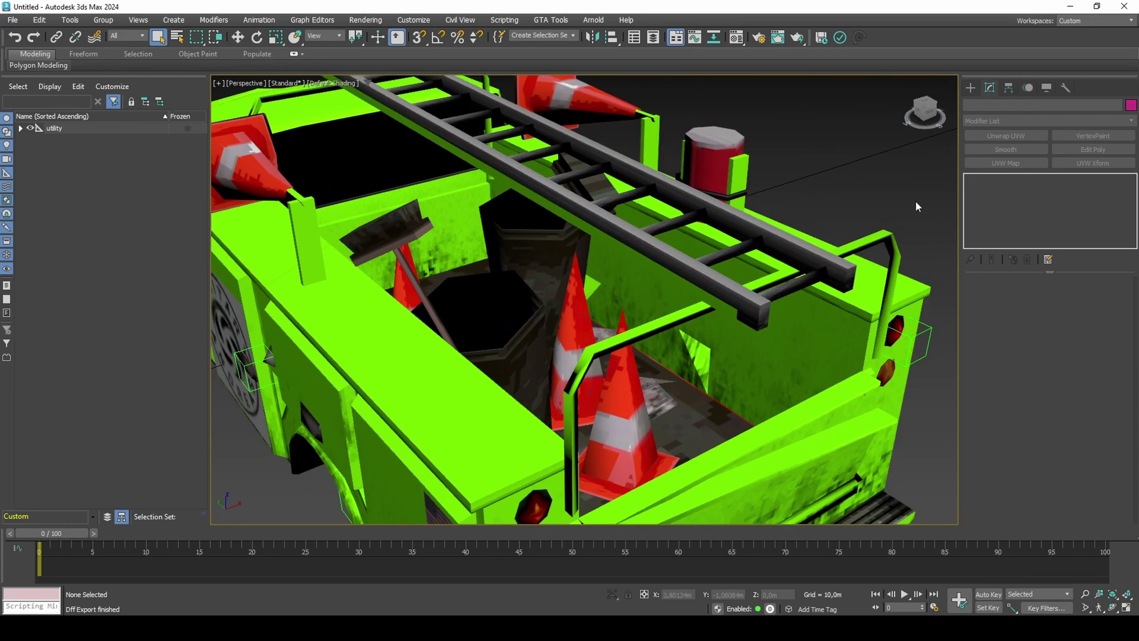
left_click(971, 87)
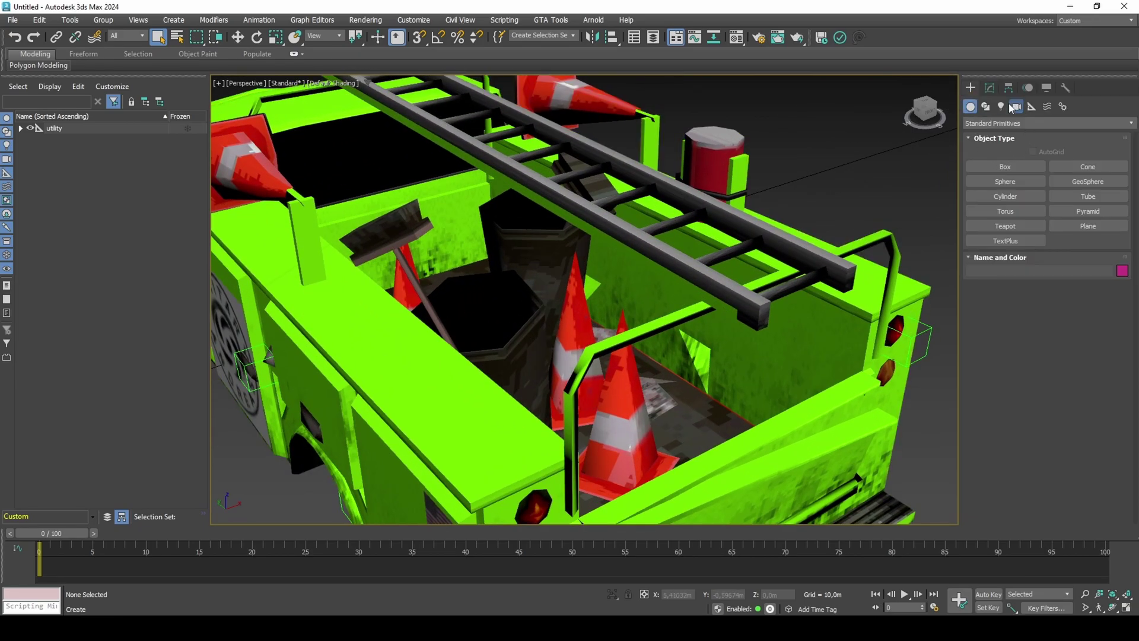
left_click(1000, 107)
left_click(1004, 123)
left_click(1004, 138)
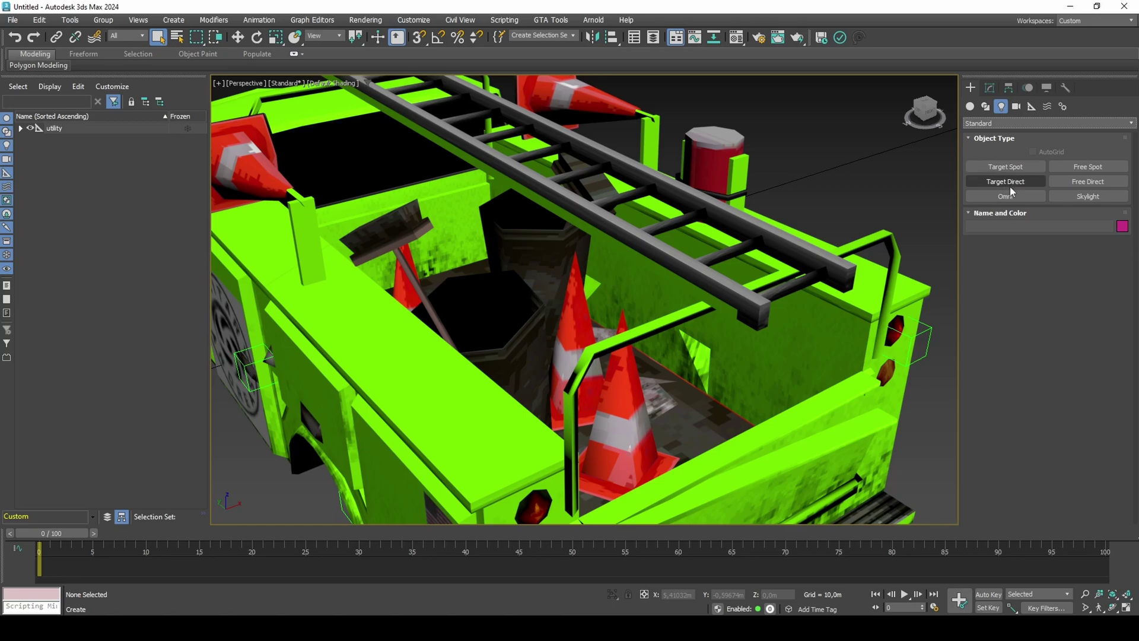
left_click(1009, 195)
mouse_move(863, 235)
middle_mouse_down("alt")
mouse_move(751, 267)
mouse_move(750, 255)
middle_mouse_up("alt")
key("s")
key("F4")
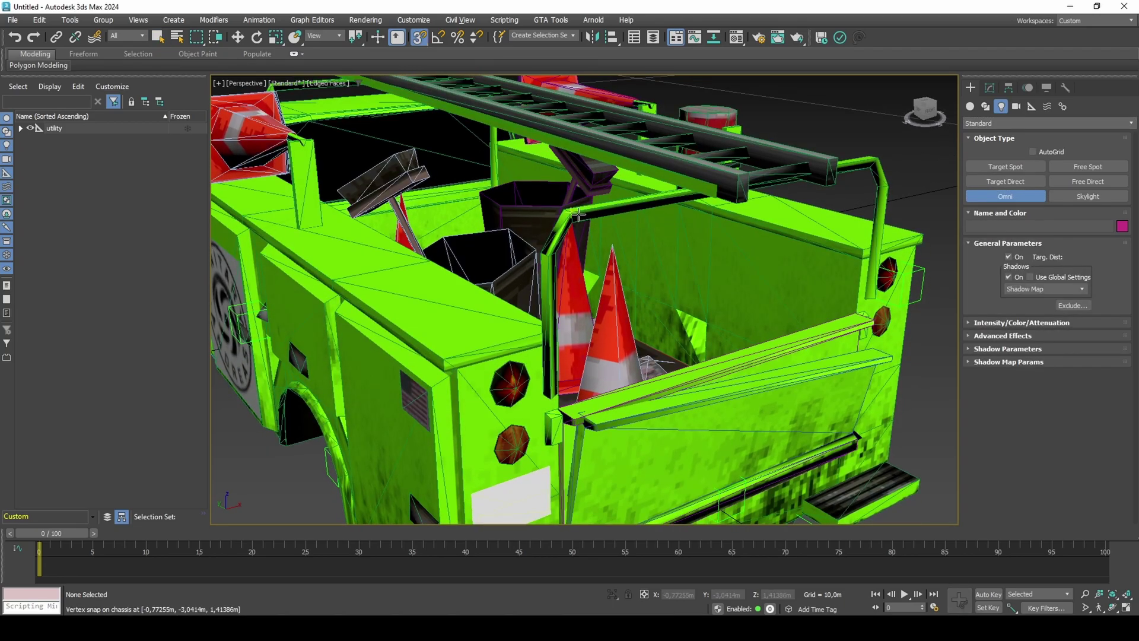
left_click(576, 215)
right_click(579, 213)
key("w")
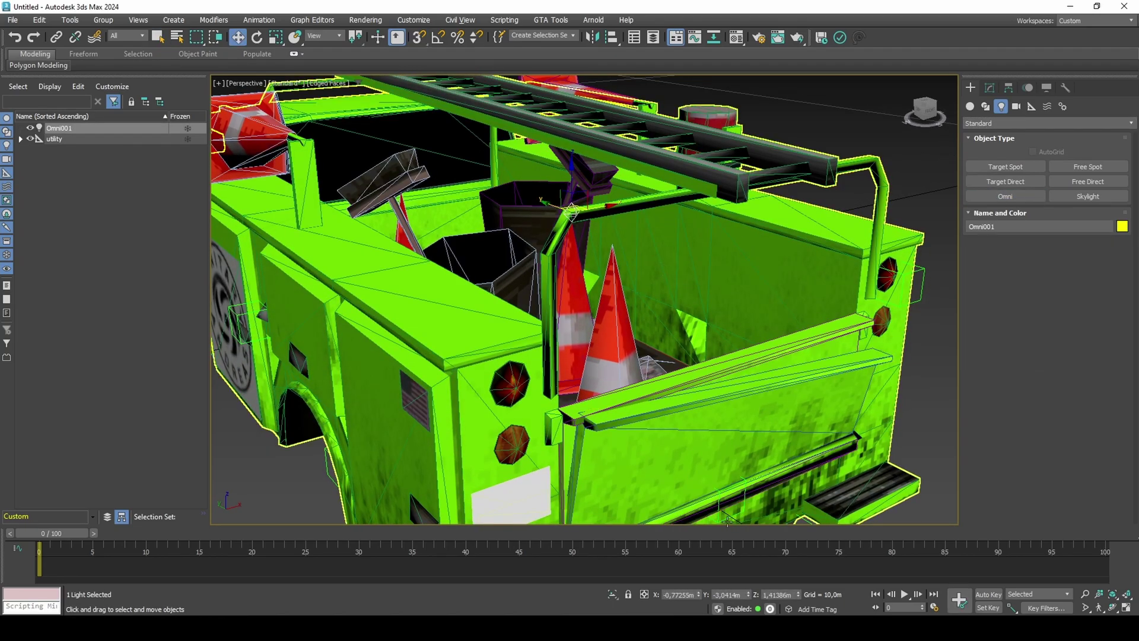
right_click(699, 594)
- Clone the light as Omni002 and set its X position to -0,4
middle_click_drag(708, 255, 775, 286)
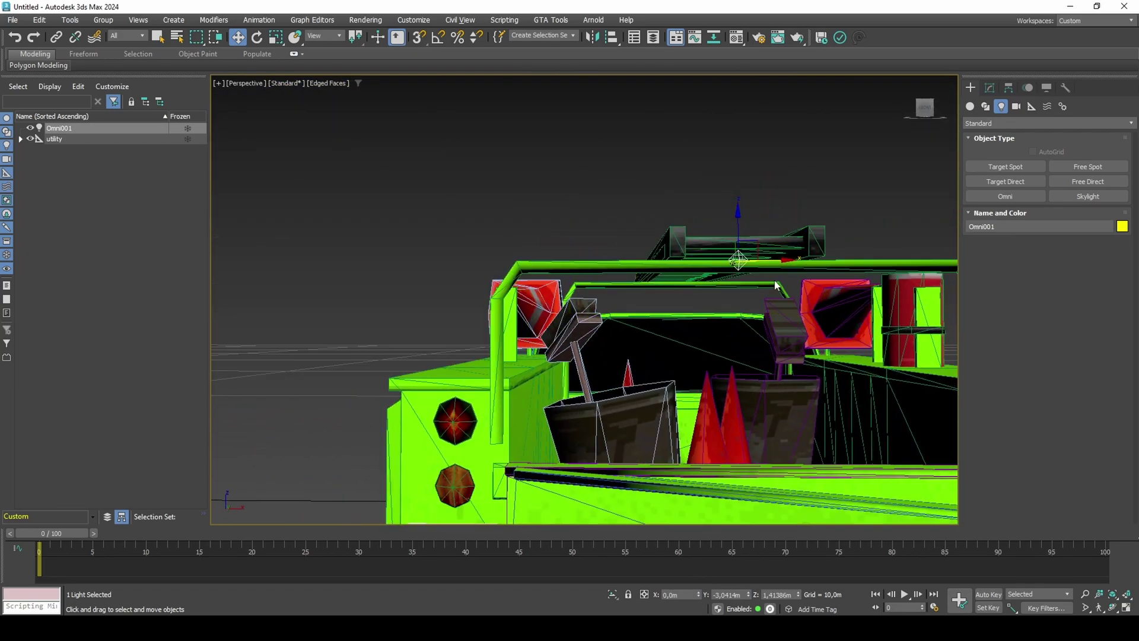
mouse_move(774, 260)
left_mouse_down("shift")
mouse_move(642, 259)
mouse_move(657, 259)
left_mouse_up("shift")
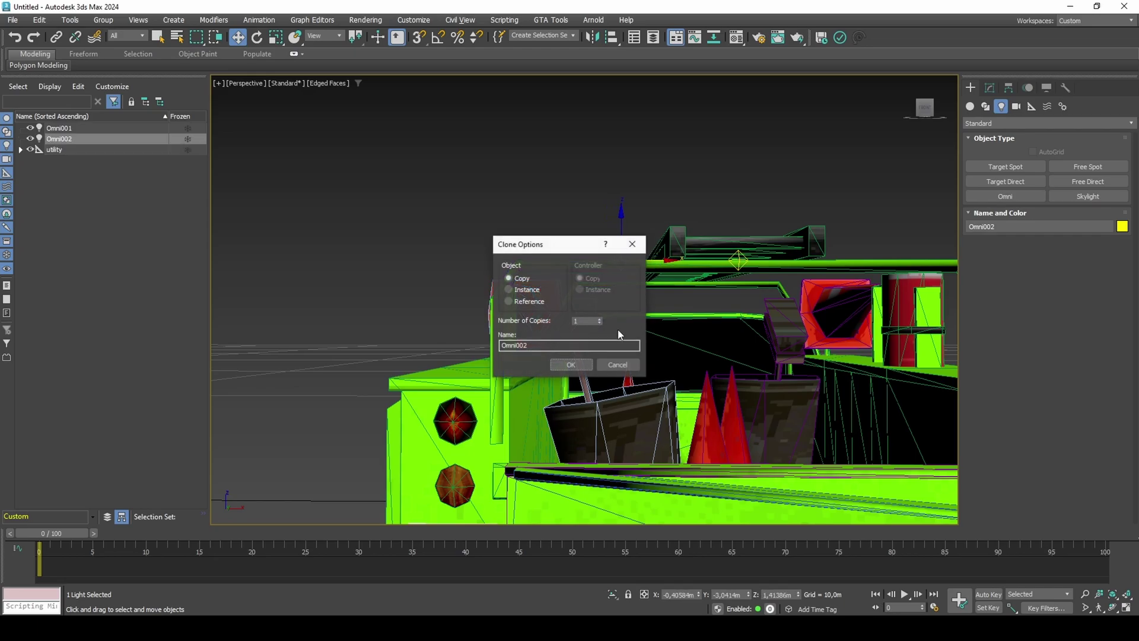
left_click(561, 364)
double_click(674, 594)
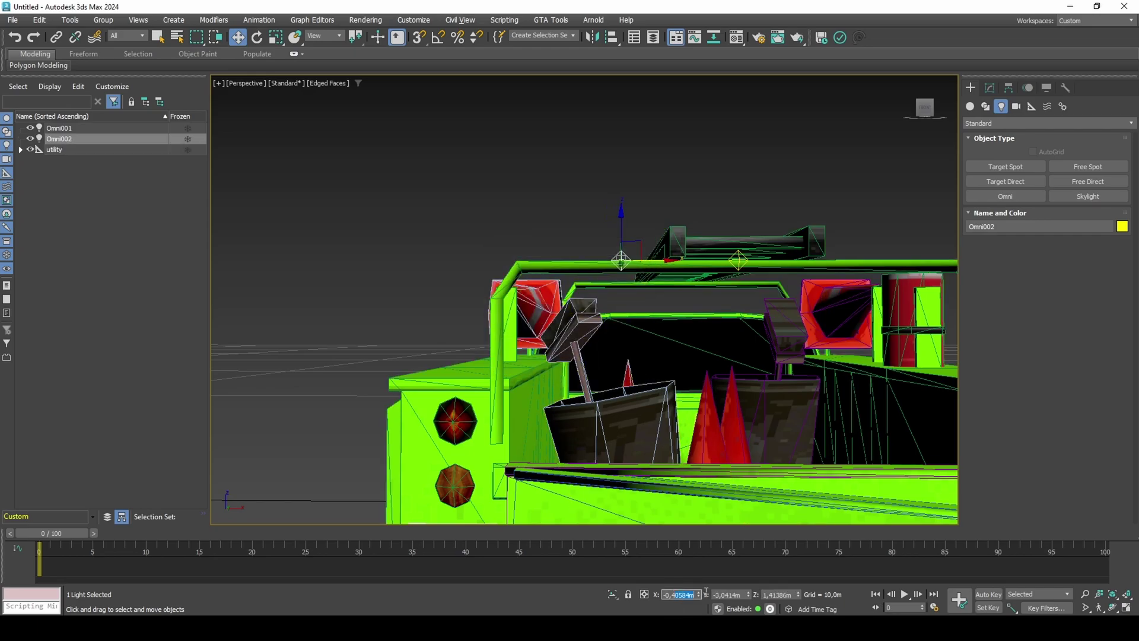
type("-0,4")
key("Return")
- Clone the selected light again to create Omni003
right_click(721, 396)
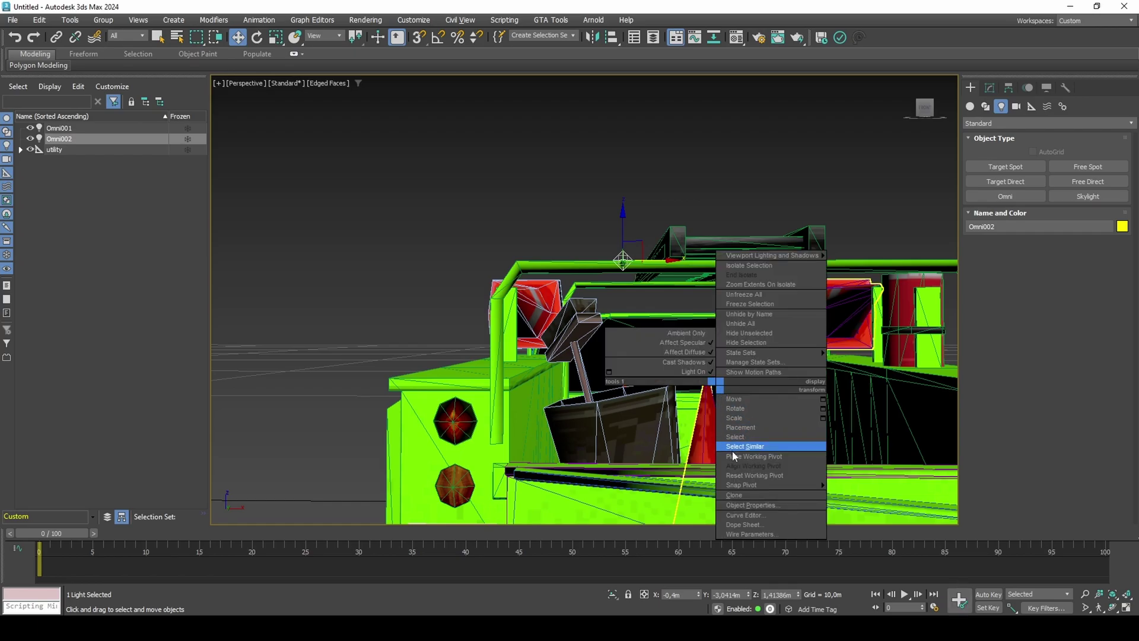
left_click(734, 495)
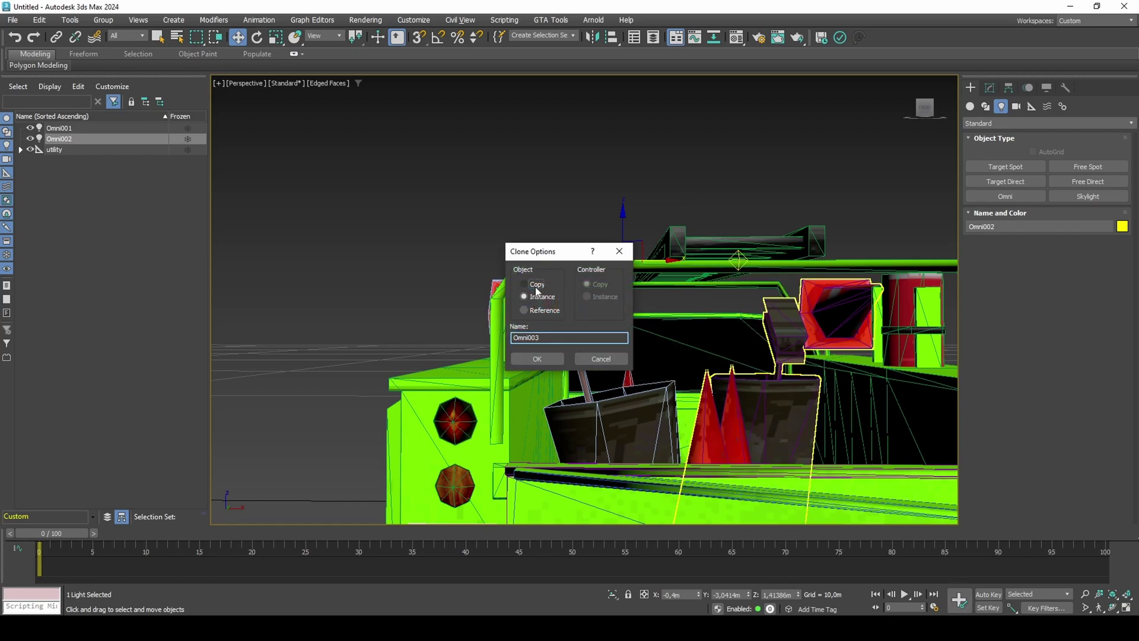
left_click(544, 358)
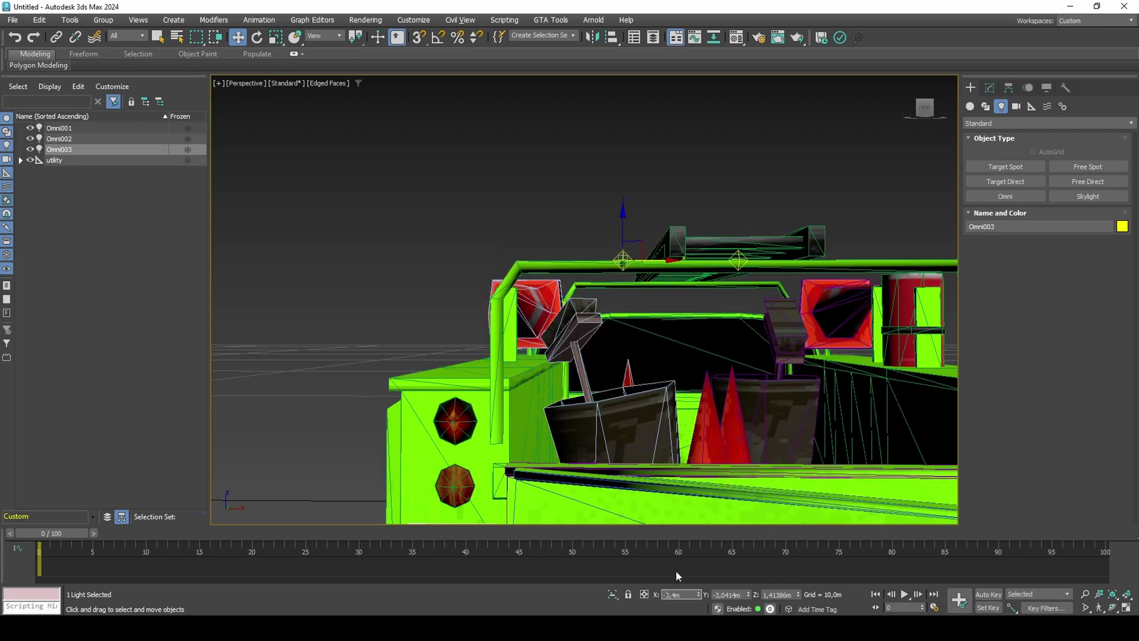
- Snap a new omni light, Omni004, onto the truck's front grille
middle_click_drag(628, 463, 630, 351, "alt")
scroll(631, 351, "down", 5)
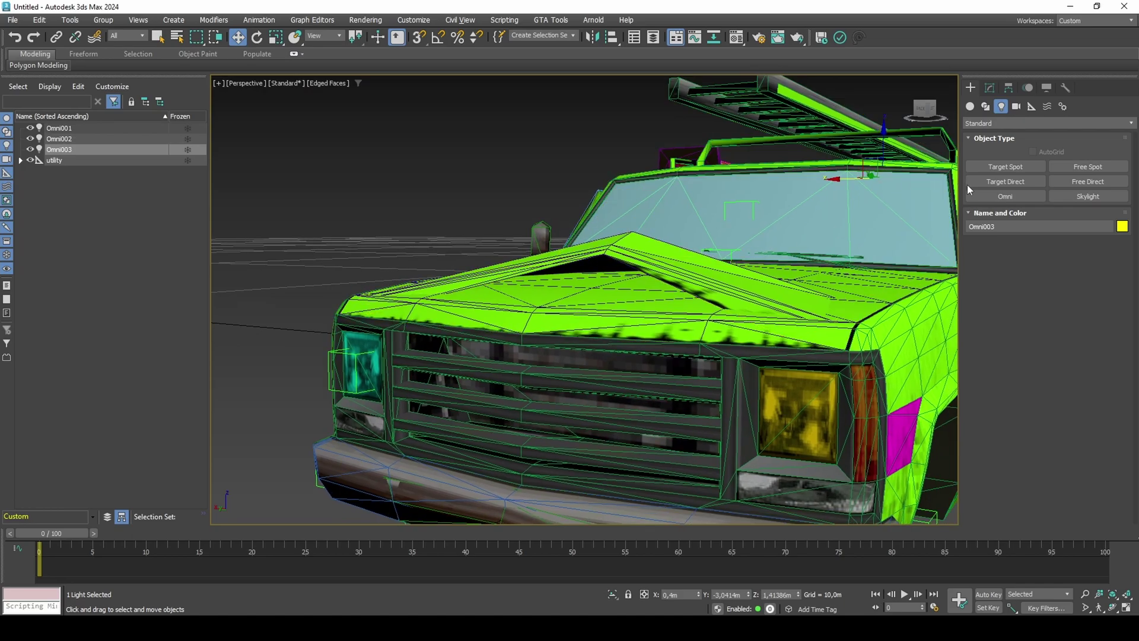
left_click(992, 197)
middle_click_drag(519, 402, 522, 348)
key("s")
left_click(511, 399)
right_click(509, 394)
- Enable edge snapping and clone the light along the grille as Omni005
right_click(419, 37)
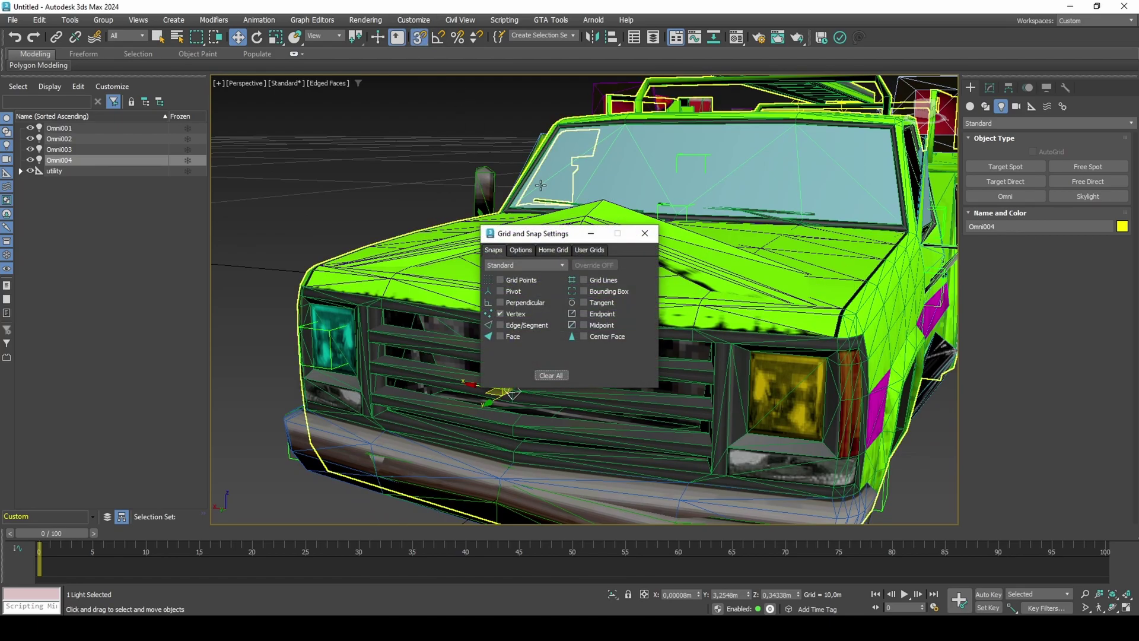
left_click_drag(560, 240, 287, 230)
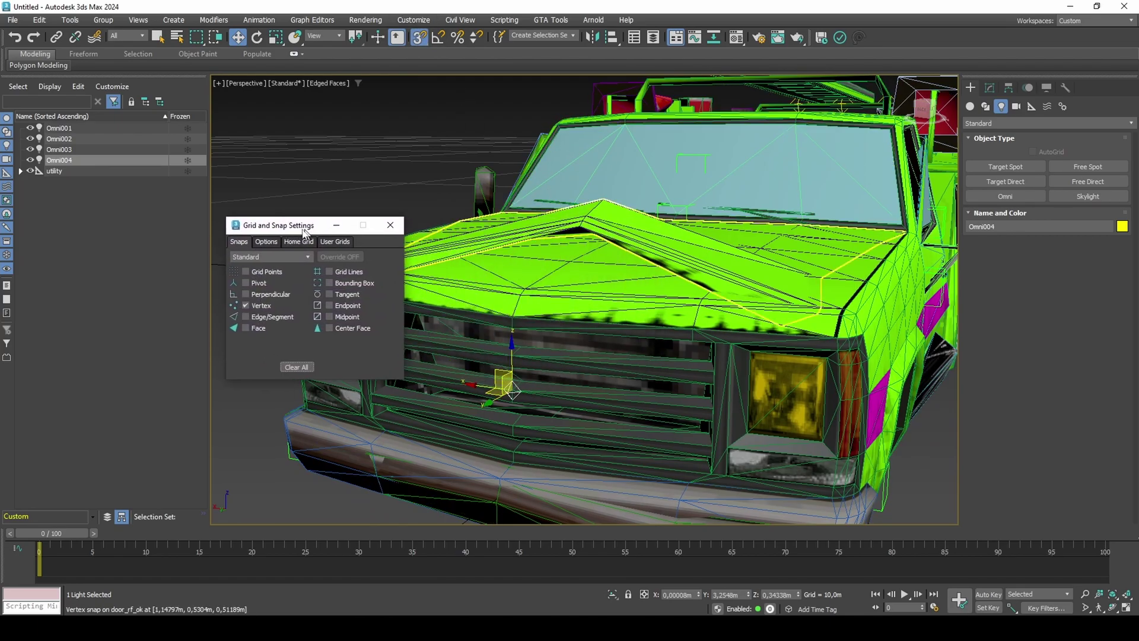
left_click(248, 316)
left_click_drag(485, 387, 621, 401)
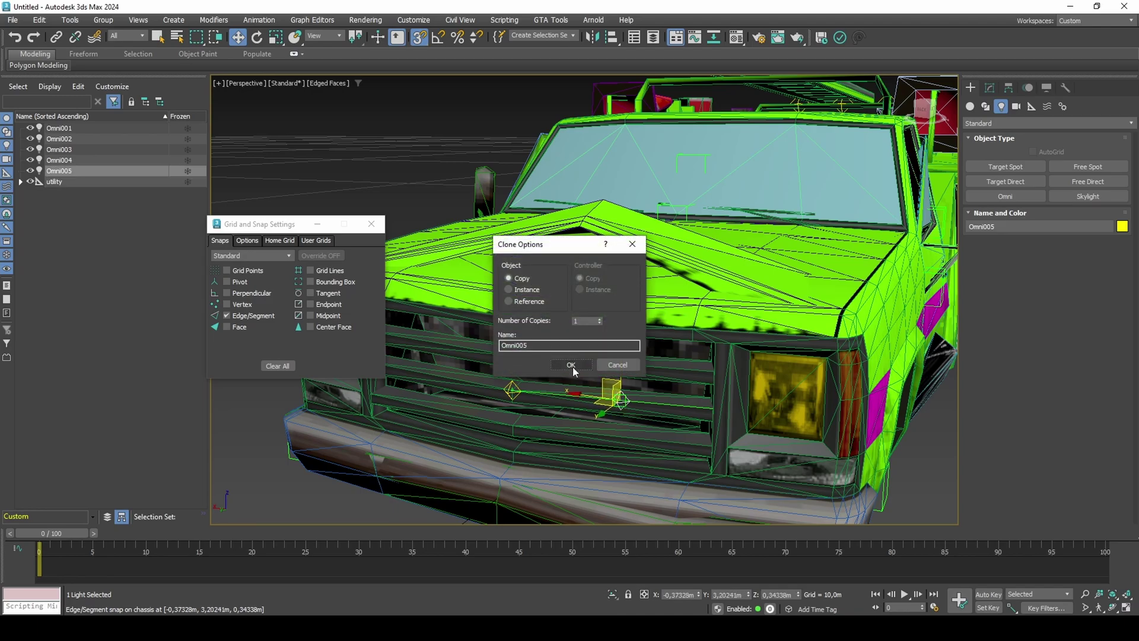
left_click(571, 365)
middle_click_drag(572, 367, 617, 391, "alt")
left_click_drag(615, 408, 615, 408)
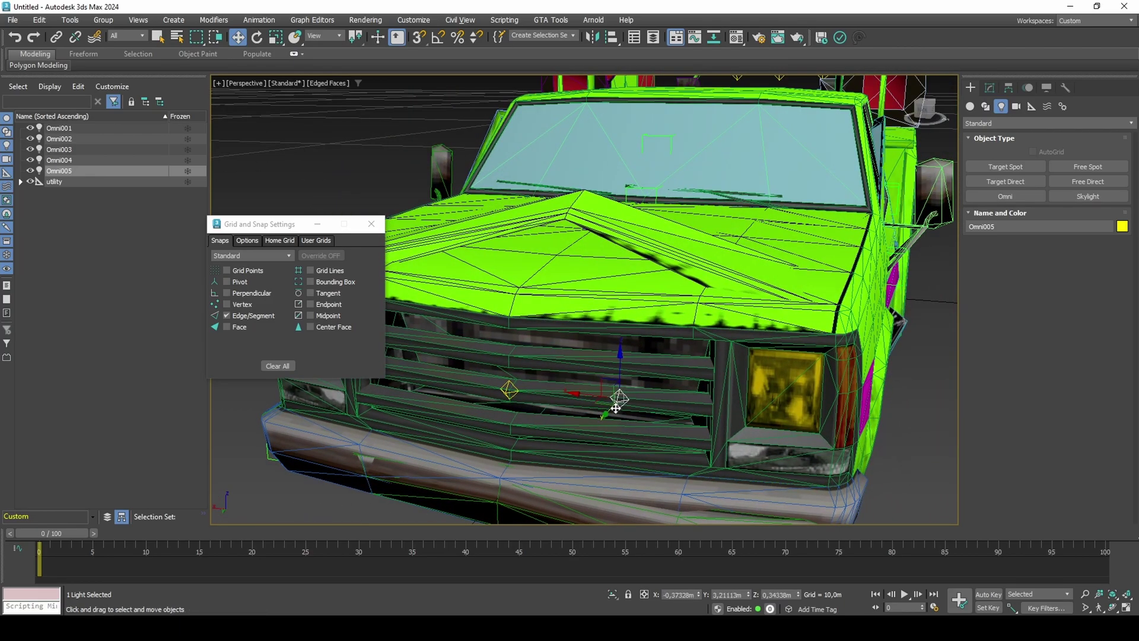
- Clone Omni006 and set its X position to the mirrored 0,37328
right_click(619, 401)
left_click(642, 510)
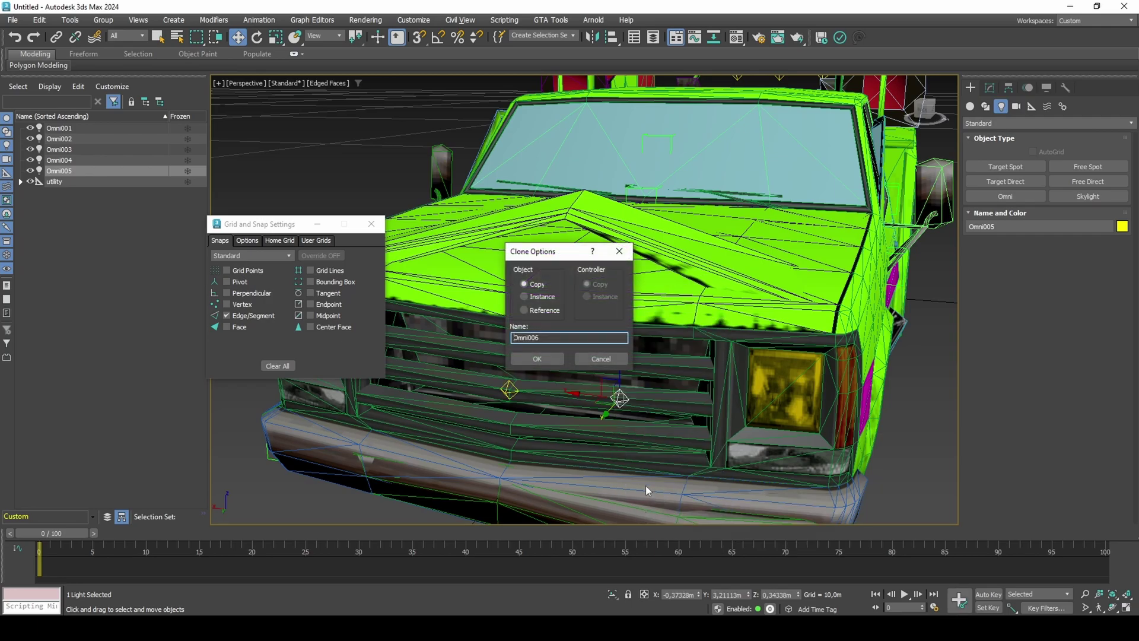
left_click(557, 362)
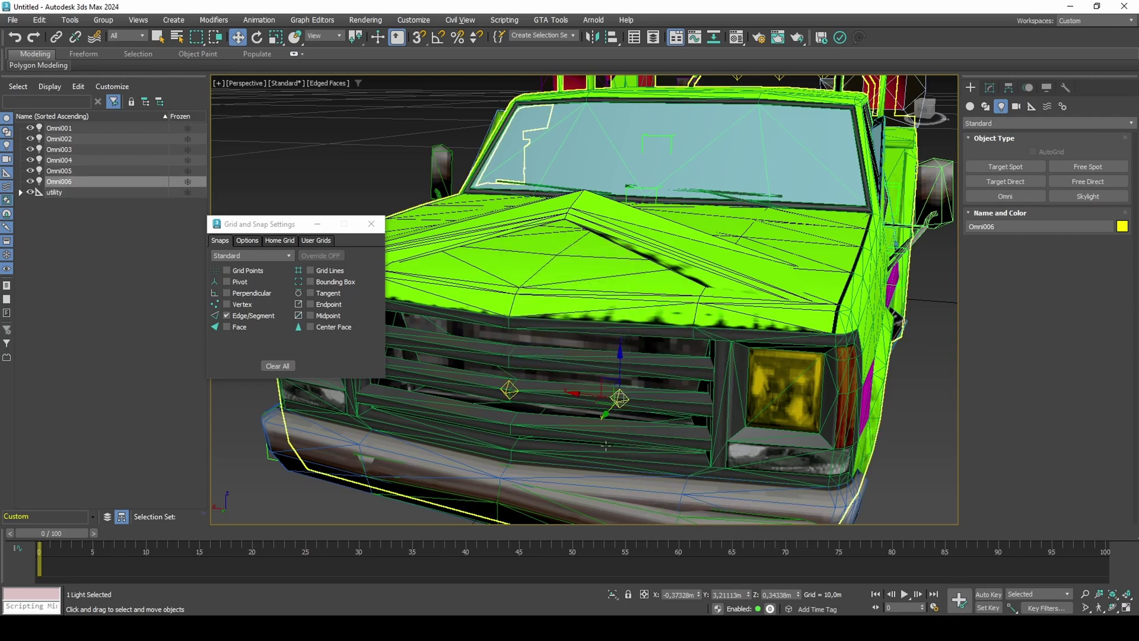
left_click(667, 596)
key("BackSpace")
key("Return")
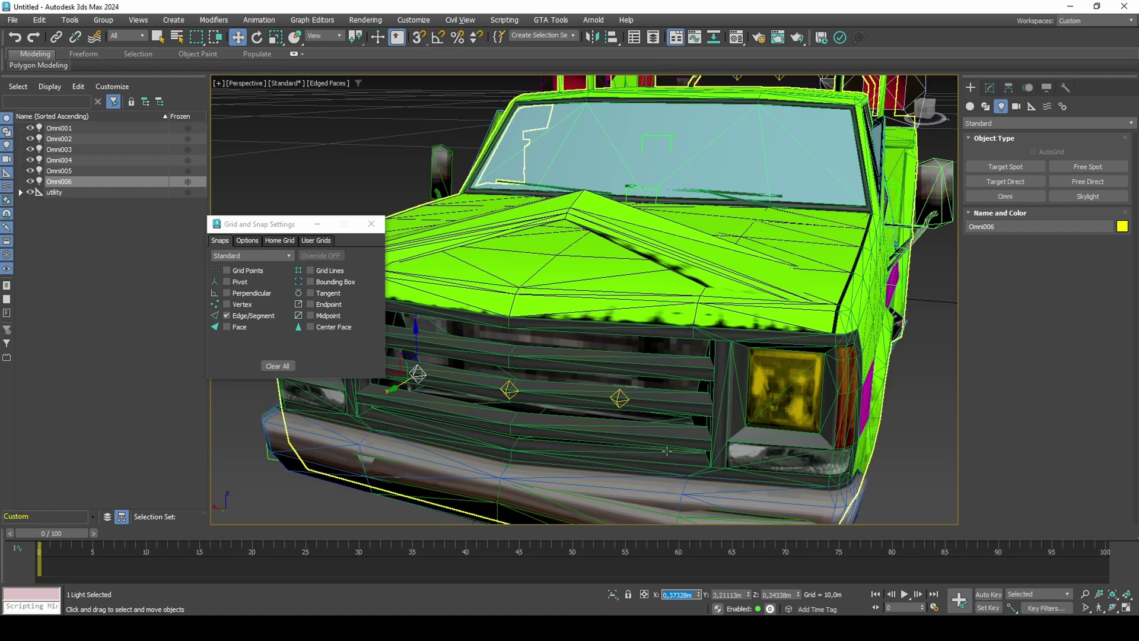
- Turn off Edge/Segment snapping and close the Grid and Snap Settings
middle_click_drag(667, 451, 733, 404)
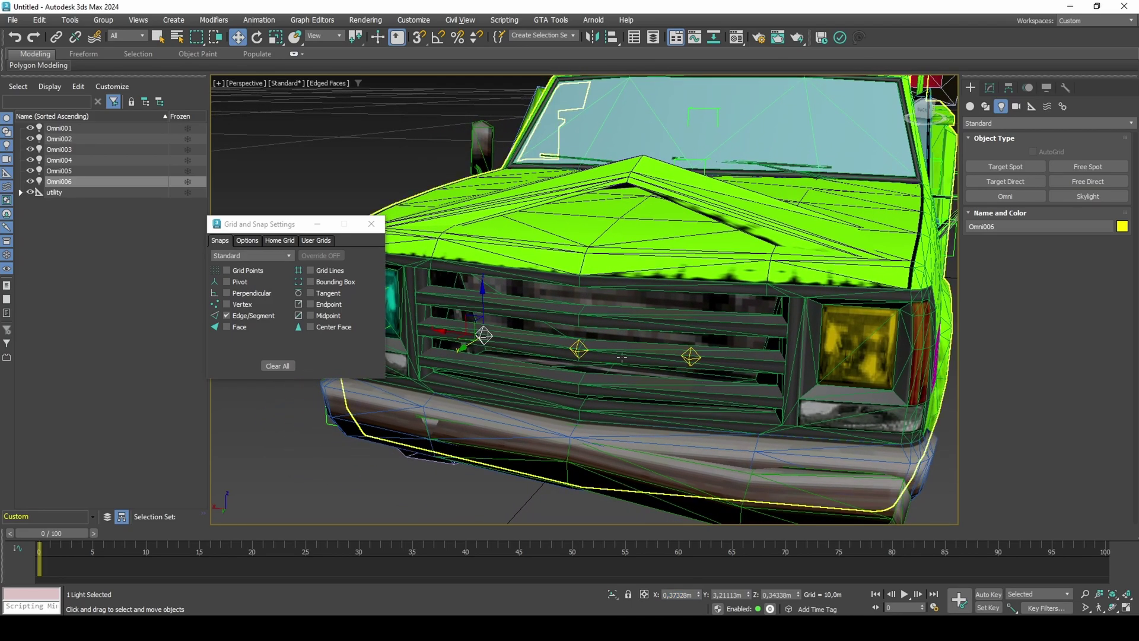
left_click(270, 315)
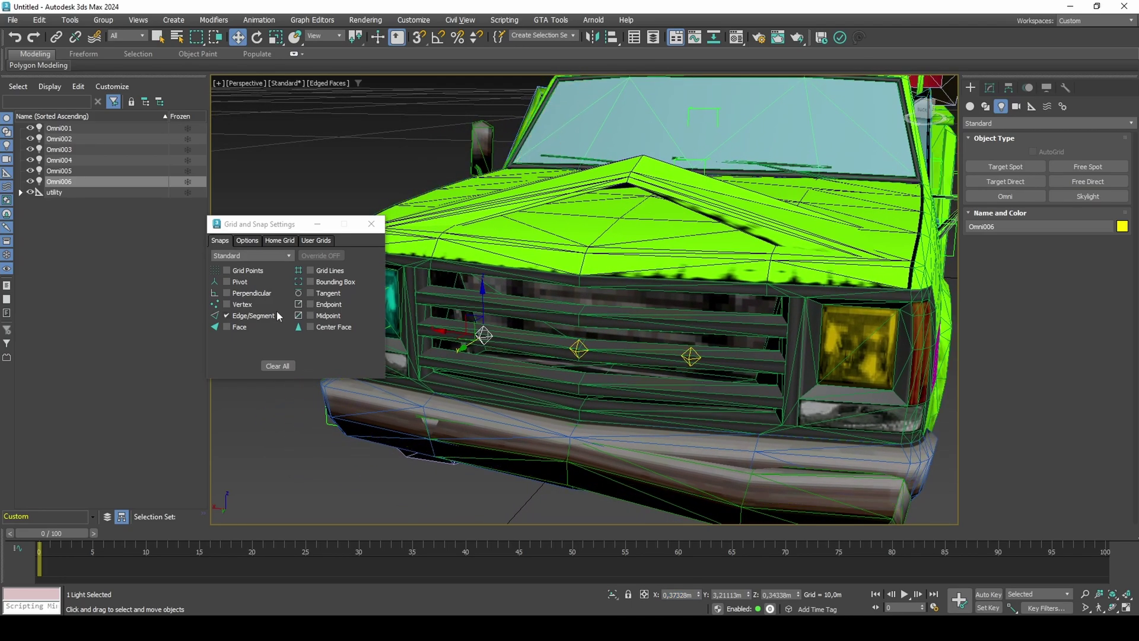
left_click(371, 226)
- Bring up the 2DFX LIGHT export settings from GTA Tools' DFF IO
left_click(550, 20)
left_click(553, 36)
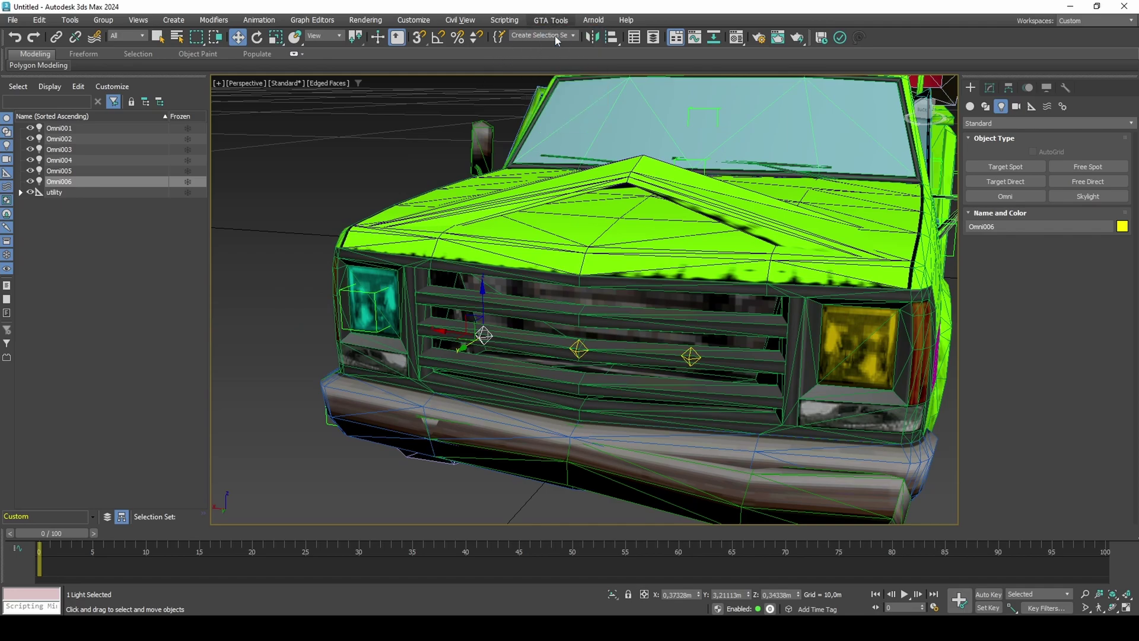
left_click(73, 70)
left_click_drag(44, 42, 53, 214)
left_click(82, 261)
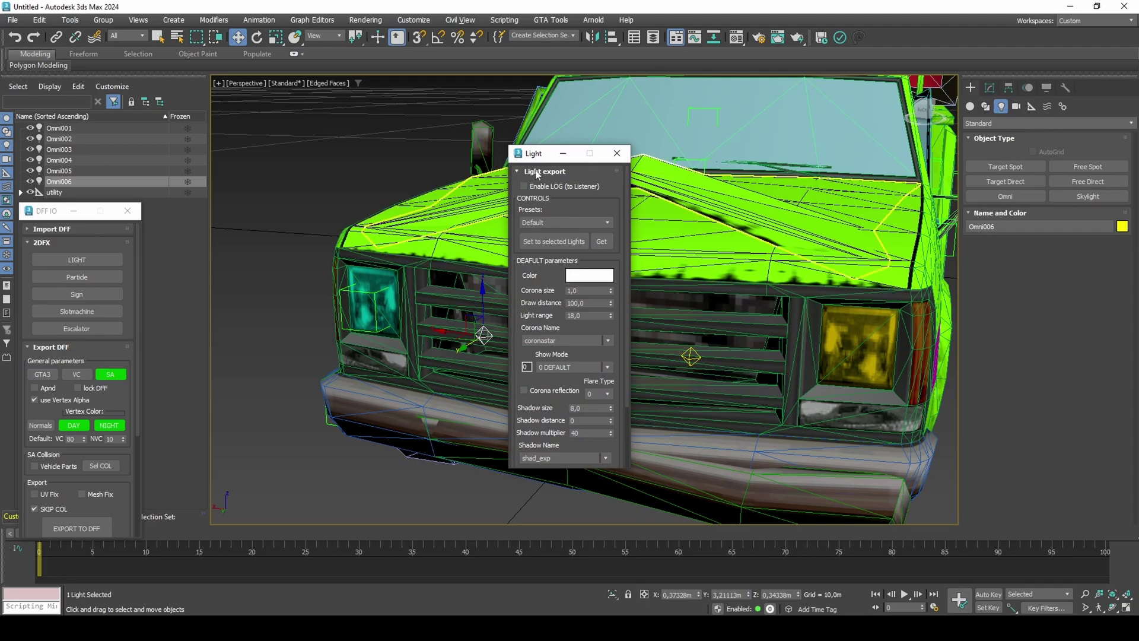
left_click_drag(538, 170, 255, 173)
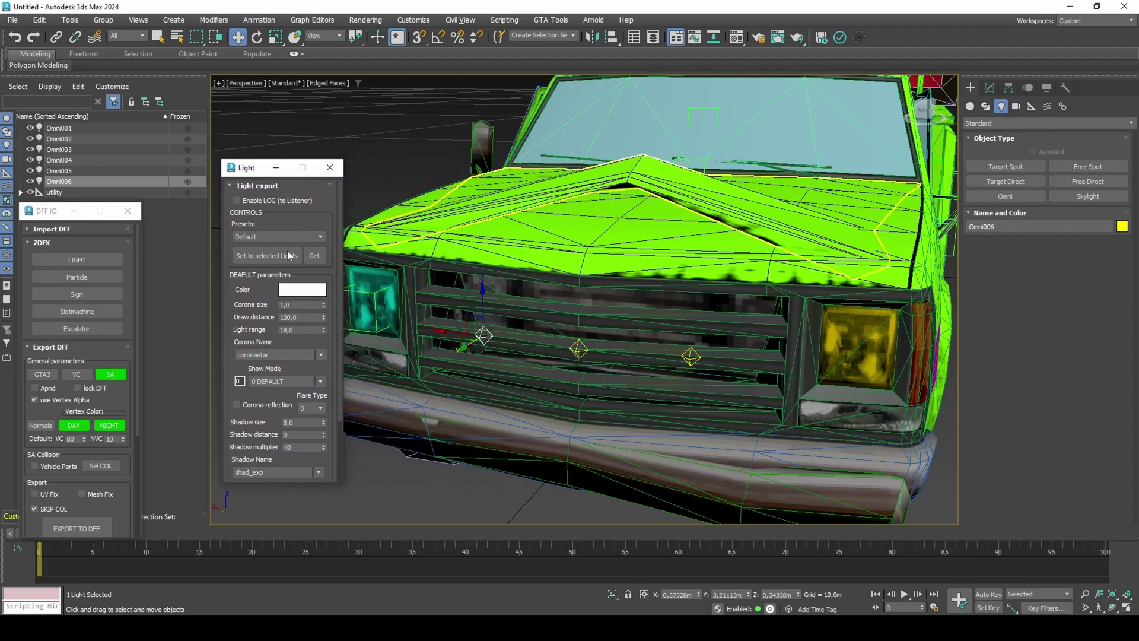
- Set the light colour to orange and show mode to 3 L_ANIM_SPD_4X
left_click(291, 290)
left_click(231, 219)
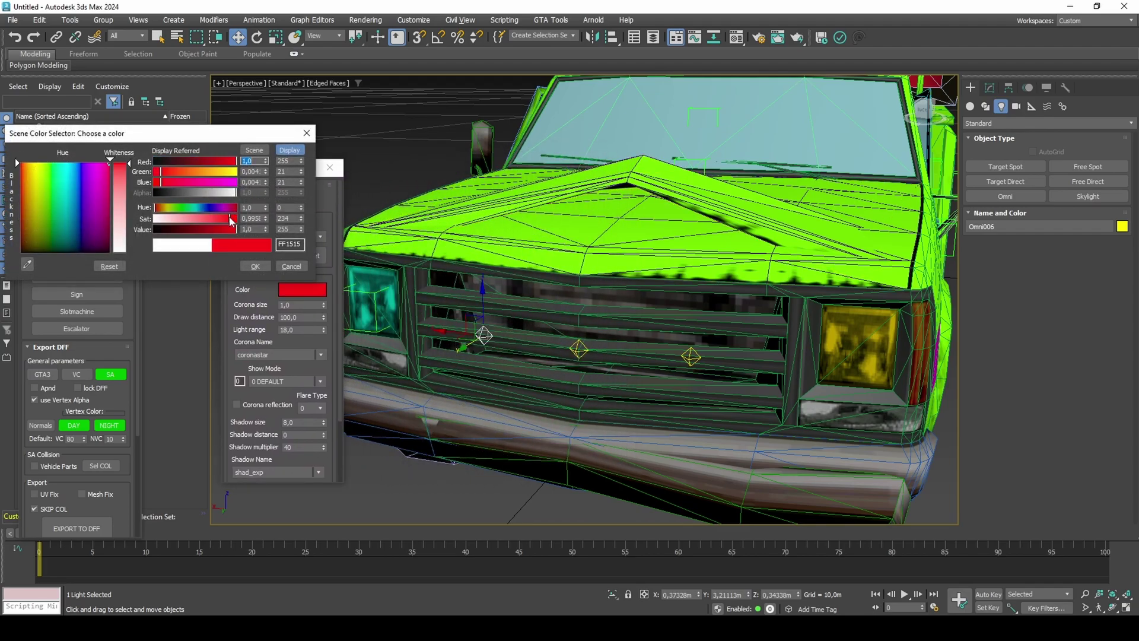
left_click_drag(208, 171, 210, 173)
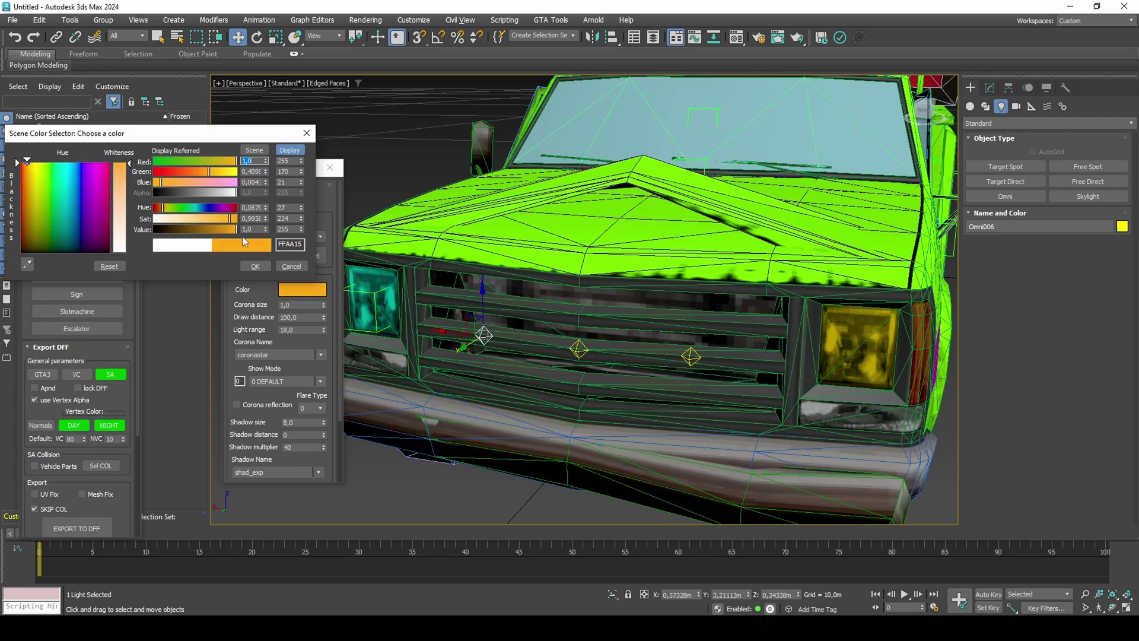
left_click(255, 266)
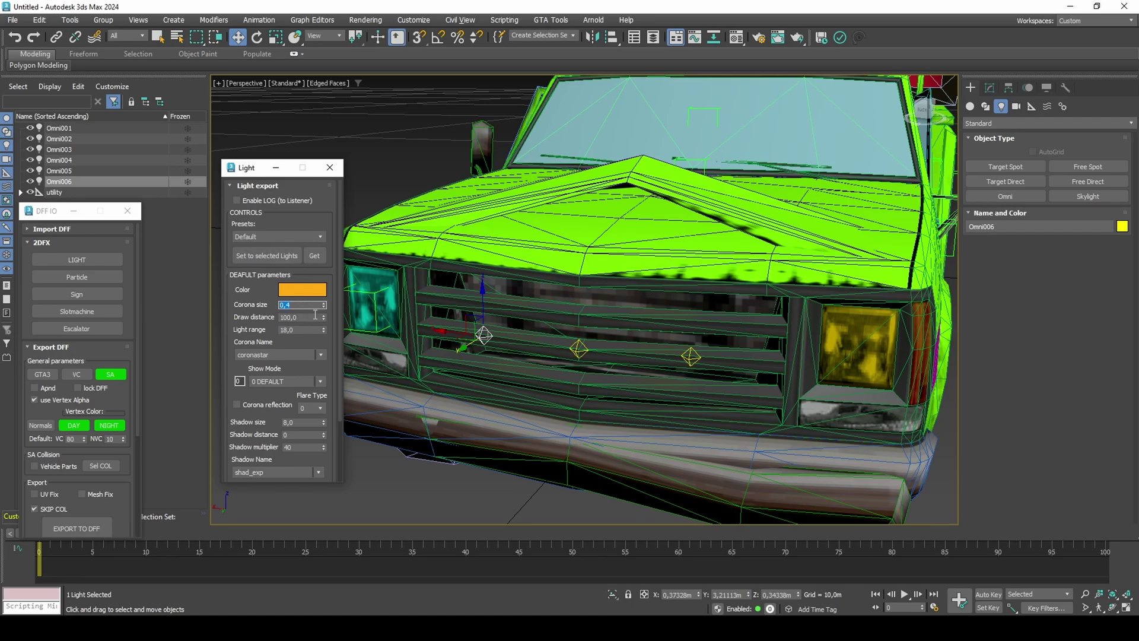
left_click(309, 380)
left_click(301, 415)
- Set the shadow to coronareflect and turn on the BLINKING2 flag
key("Tab")
type("35")
left_click_drag(312, 395, 312, 315)
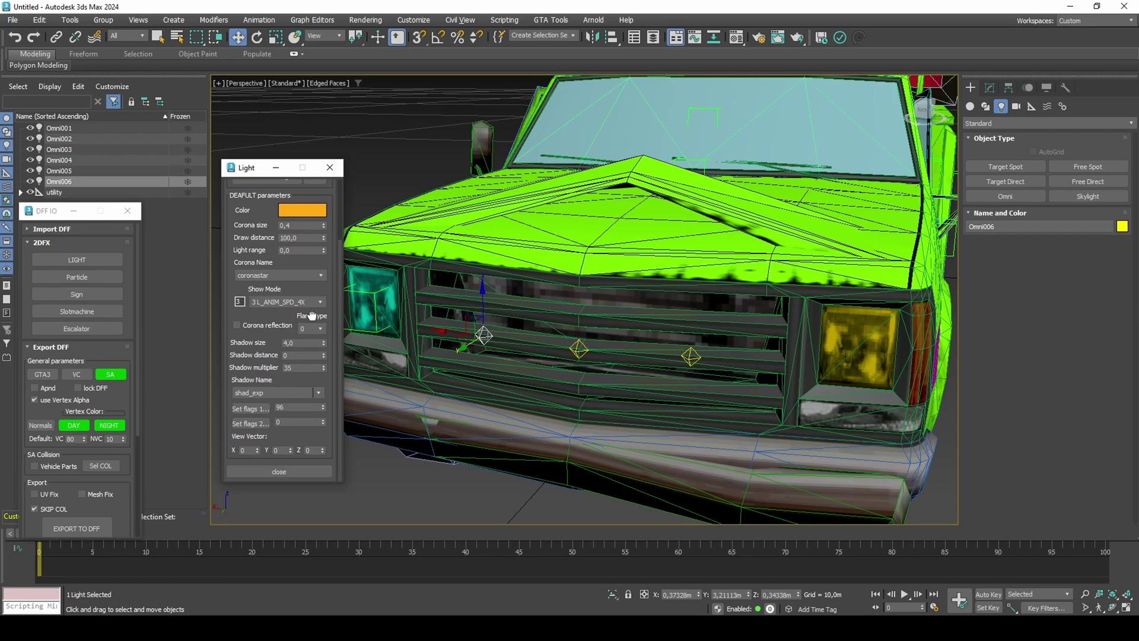
left_click(301, 395)
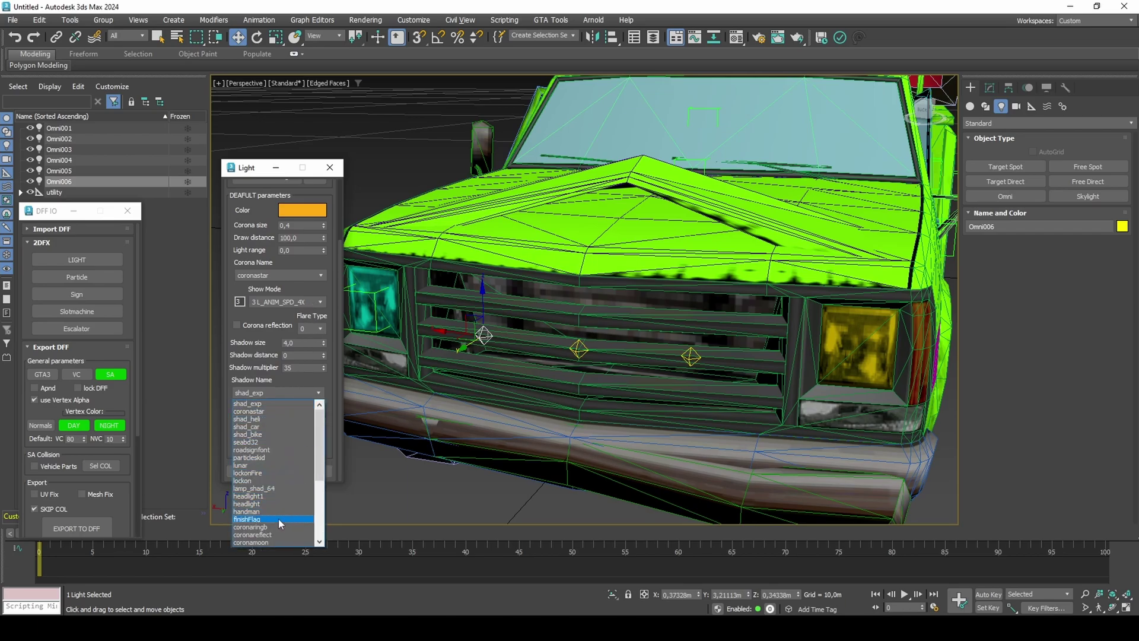
left_click(273, 533)
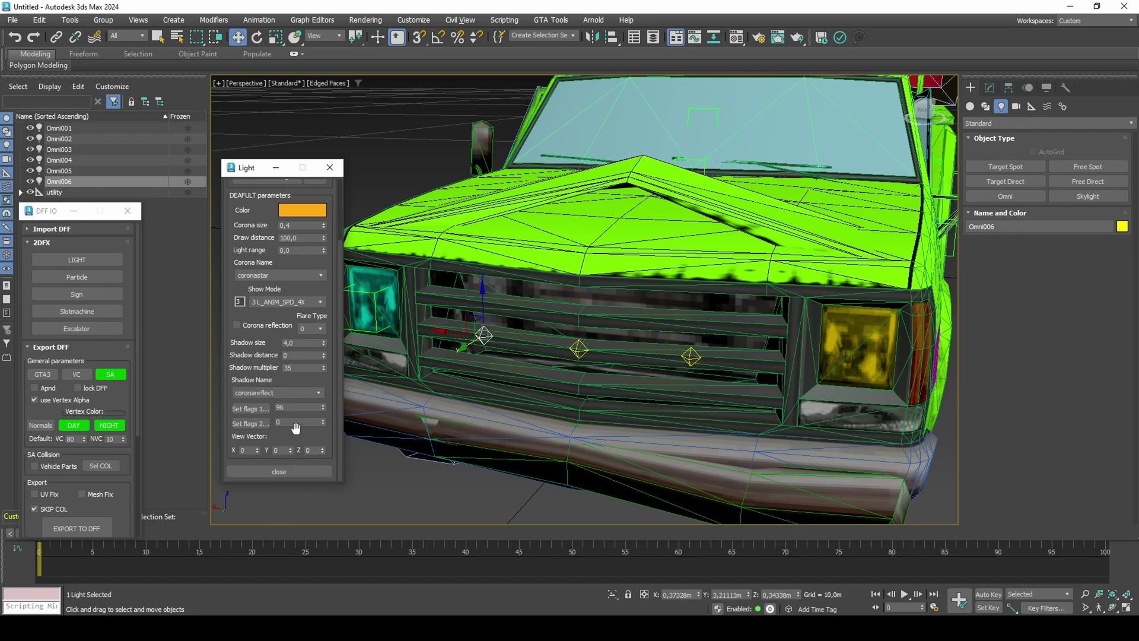
left_click(263, 422)
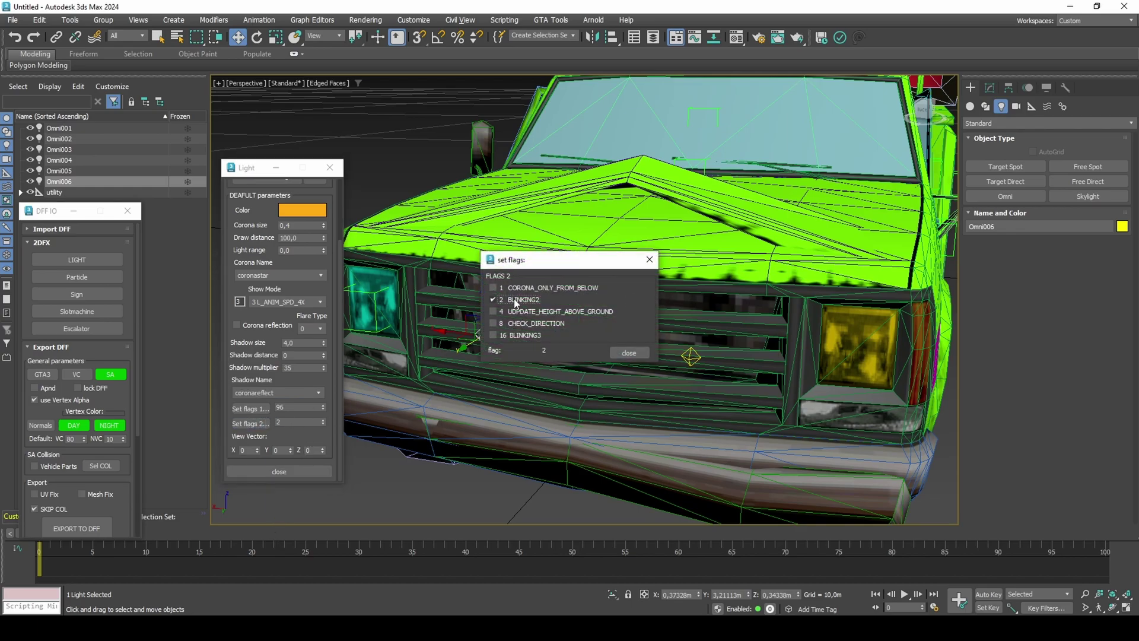
left_click(628, 352)
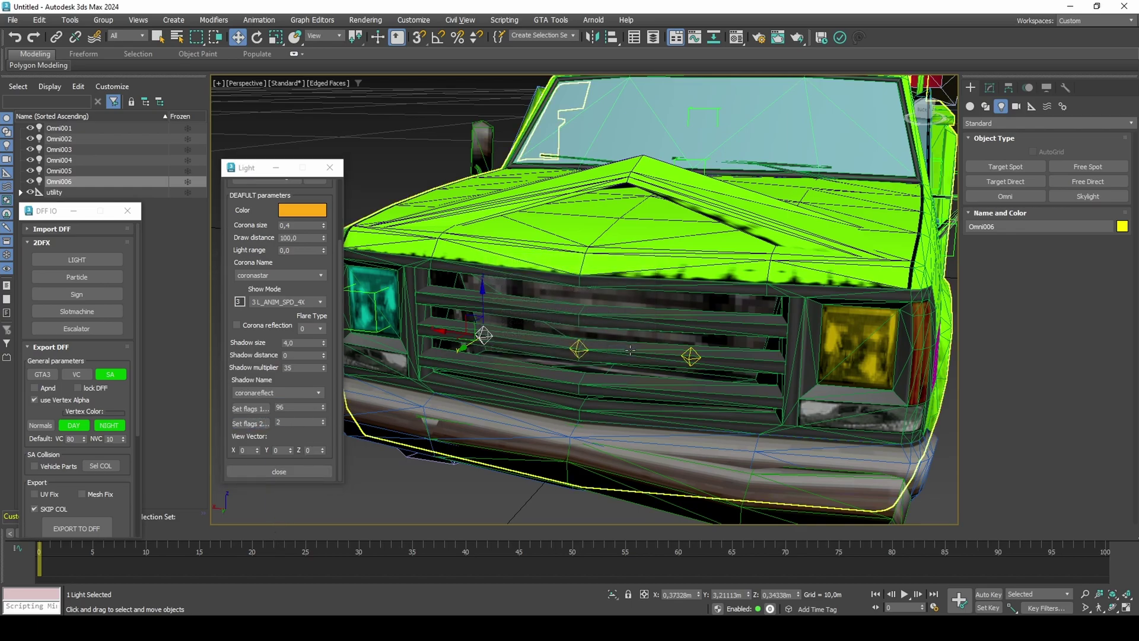
- Select all six omni lights in the scene list
left_click(133, 127, "shift")
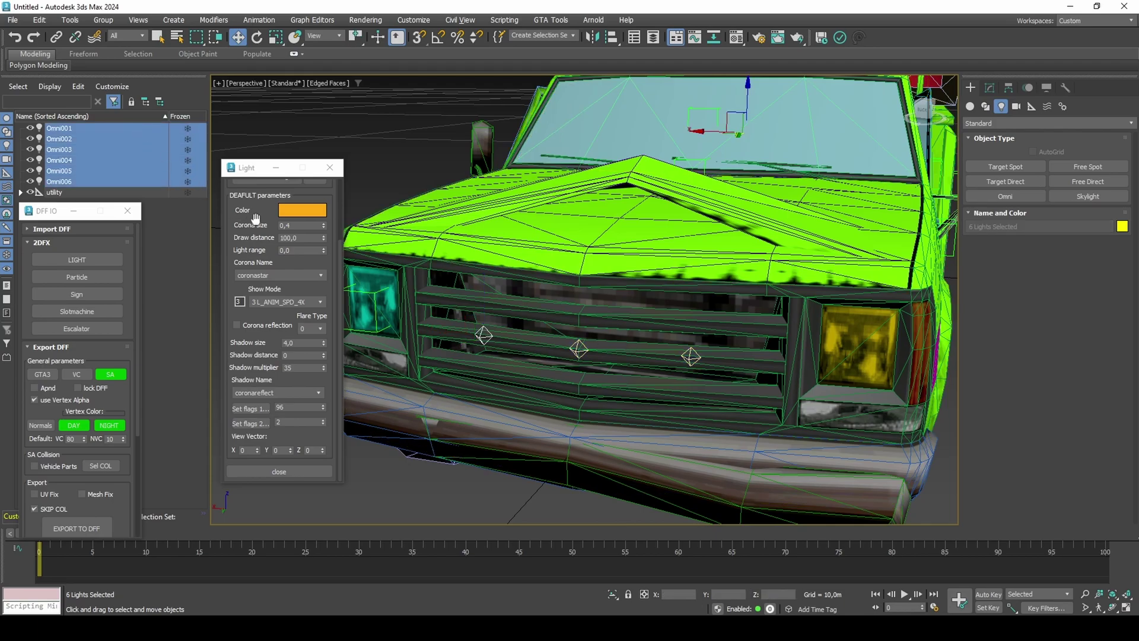
scroll(261, 226, "up", 1)
scroll(262, 226, "up", 1)
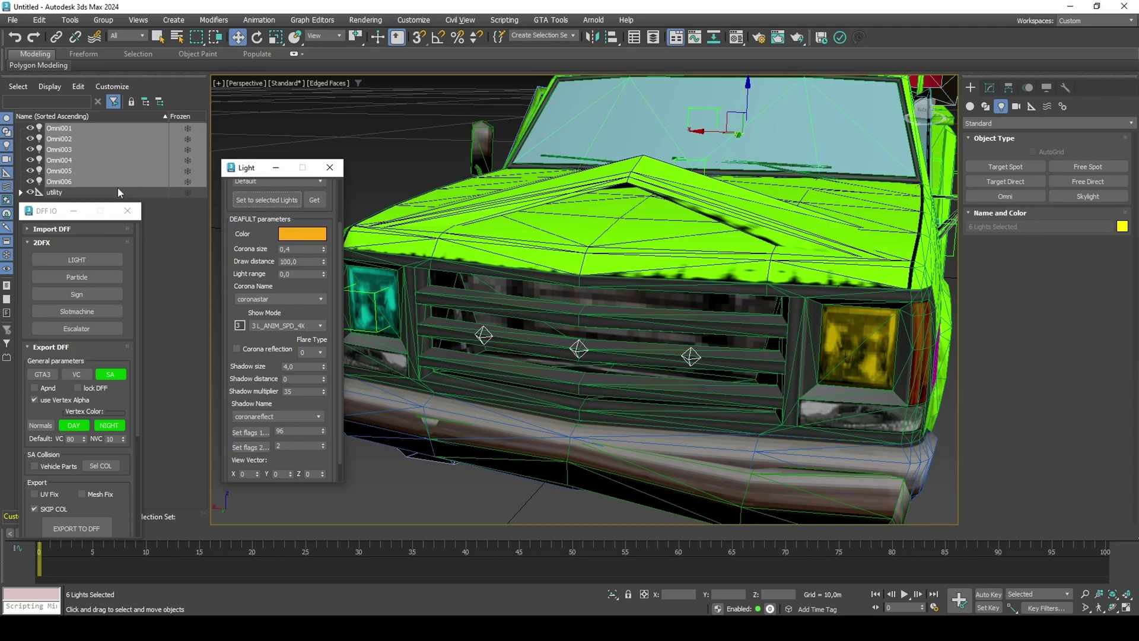
- Copy Omni006's orange light colour and paste it onto Omni001–Omni005
left_click(101, 183)
right_click(290, 234)
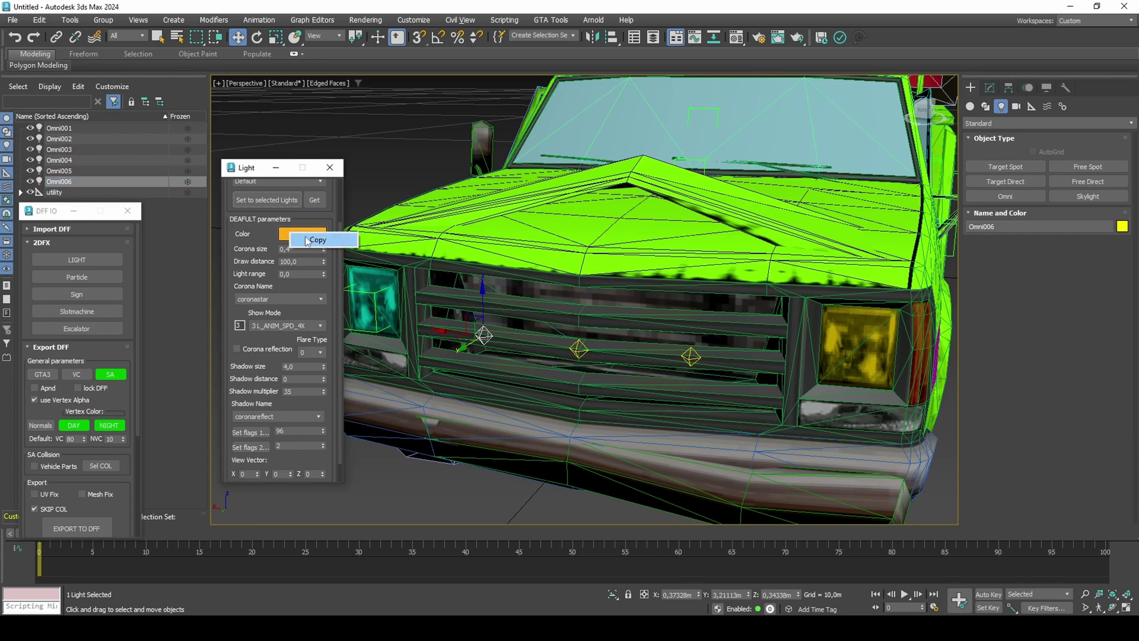
left_click(314, 240)
left_click(104, 171)
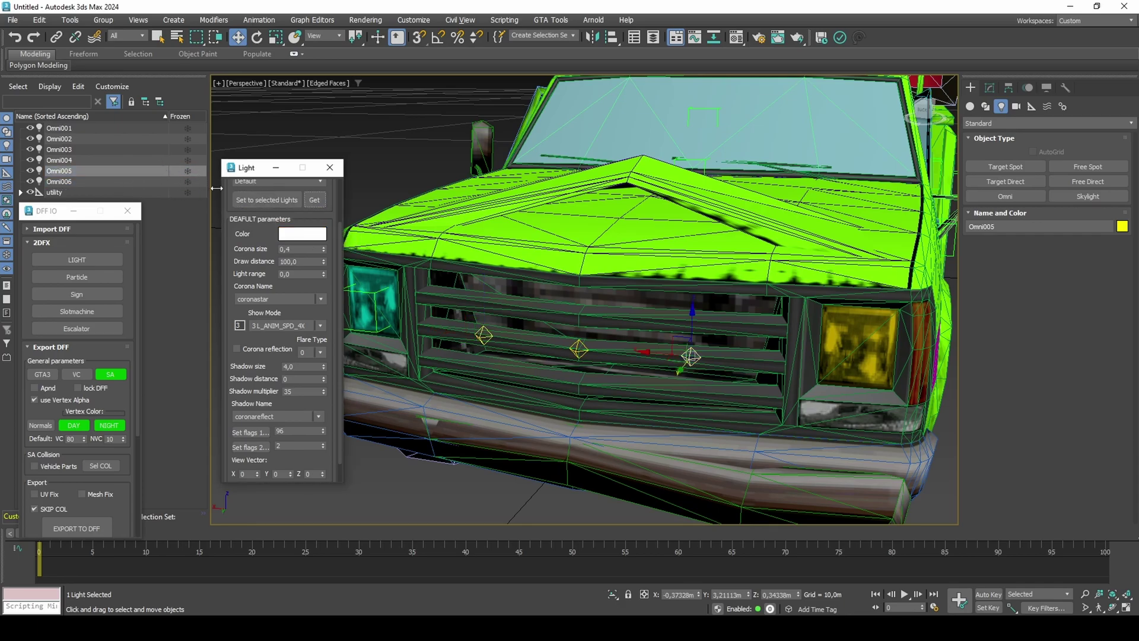
left_click(109, 131, "shift")
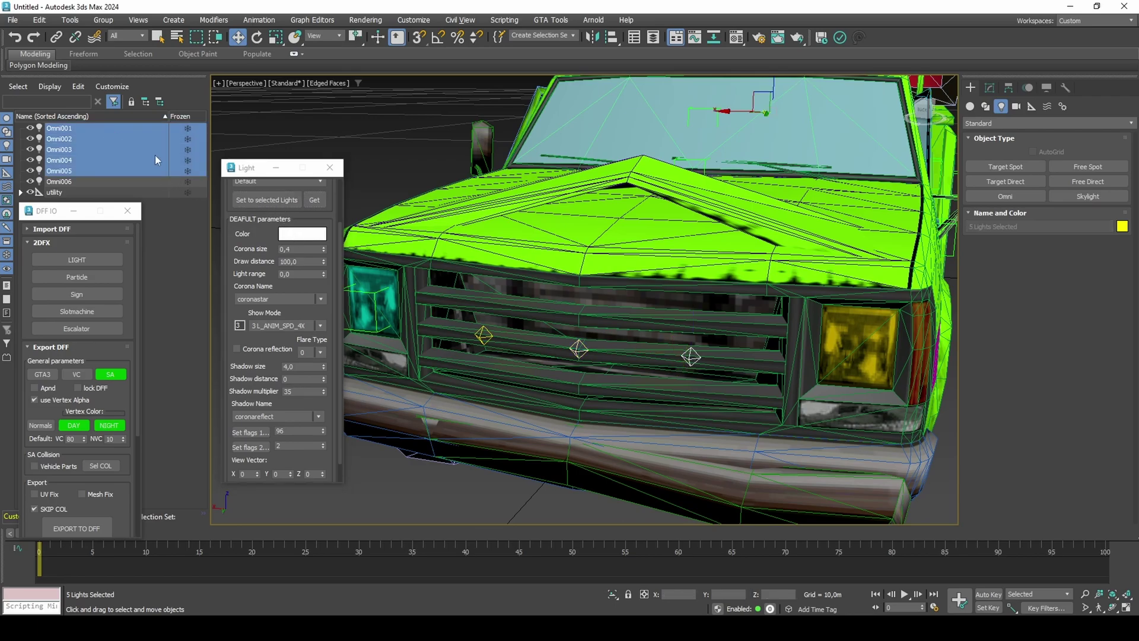
right_click(304, 237)
left_click(315, 254)
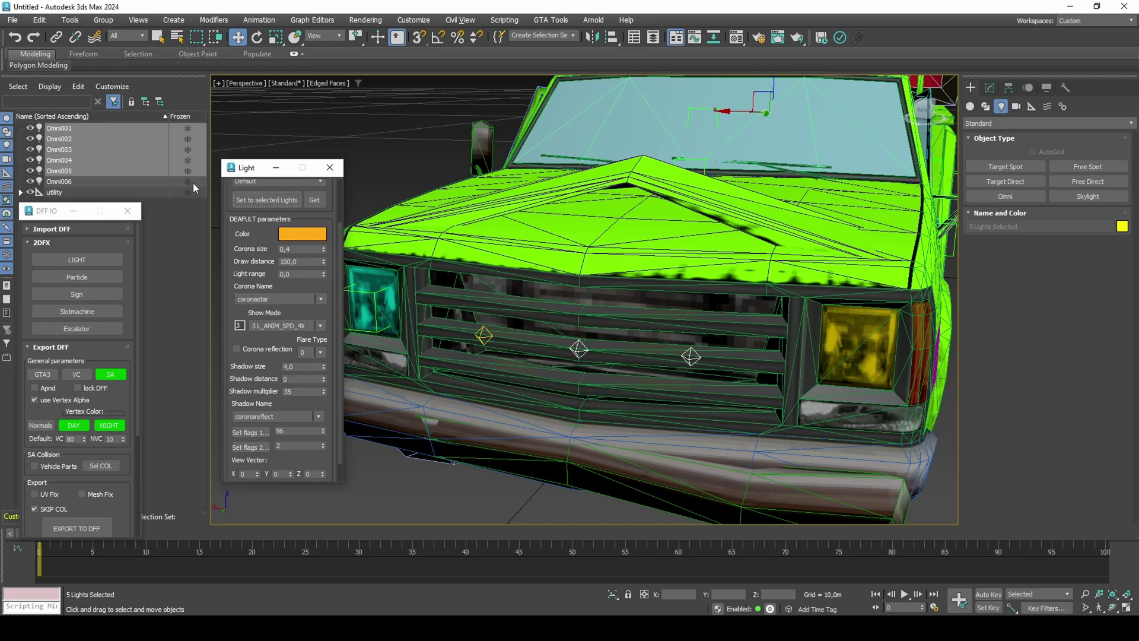
left_click(109, 182, "shift")
- Link the lights into the truck hierarchy, unhide the chassis mesh and select everything
left_click_drag(57, 218, 52, 307)
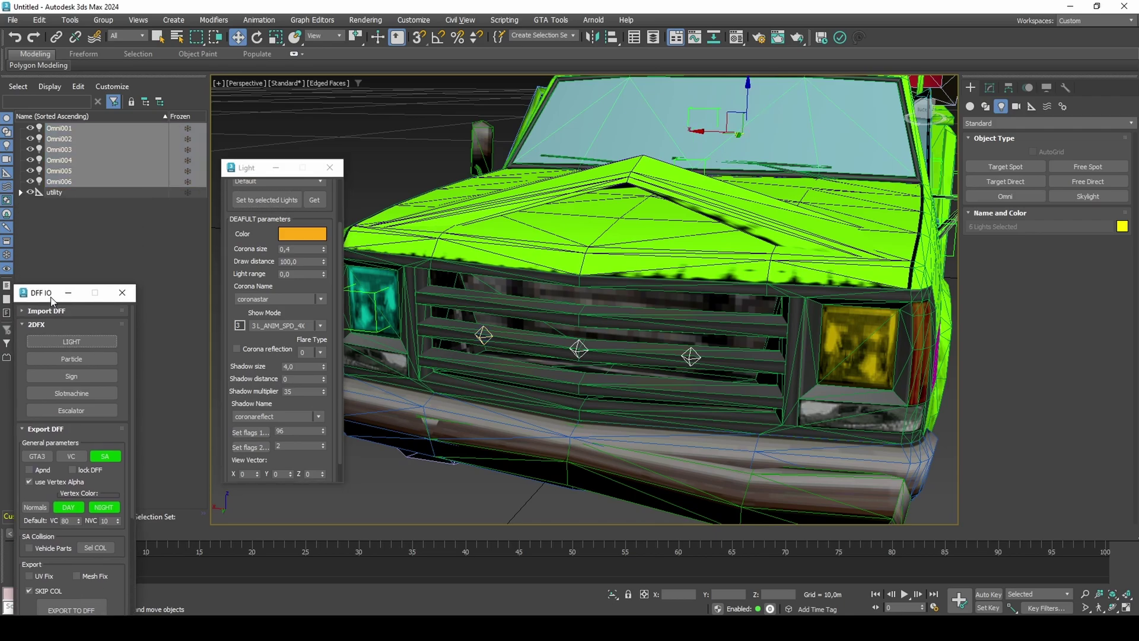
left_click_drag(76, 181, 103, 244)
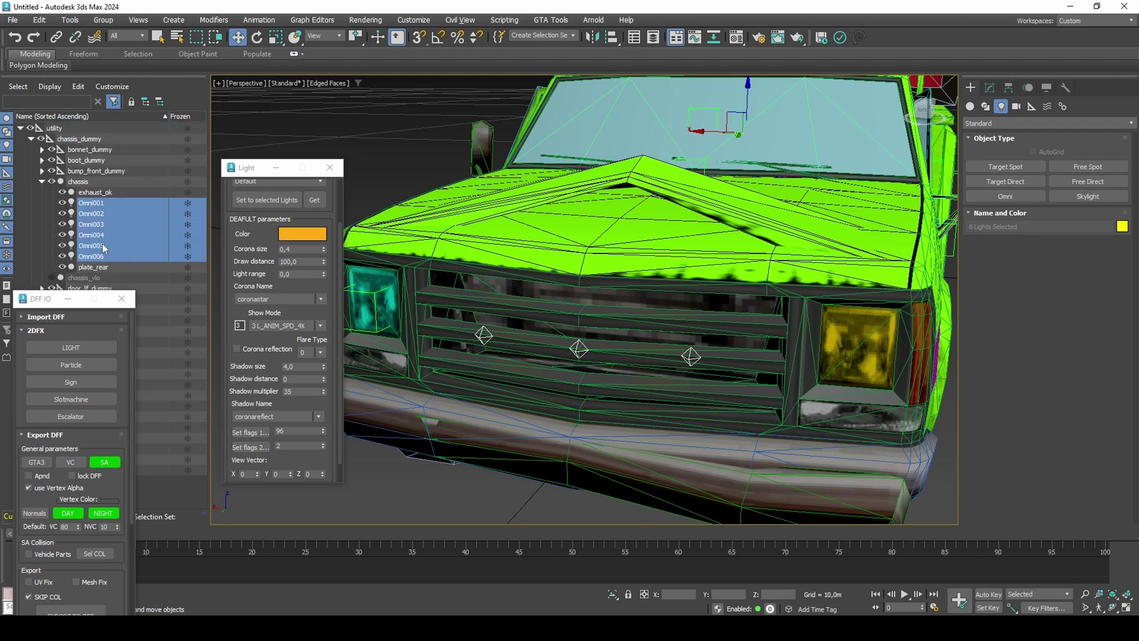
left_click(52, 278)
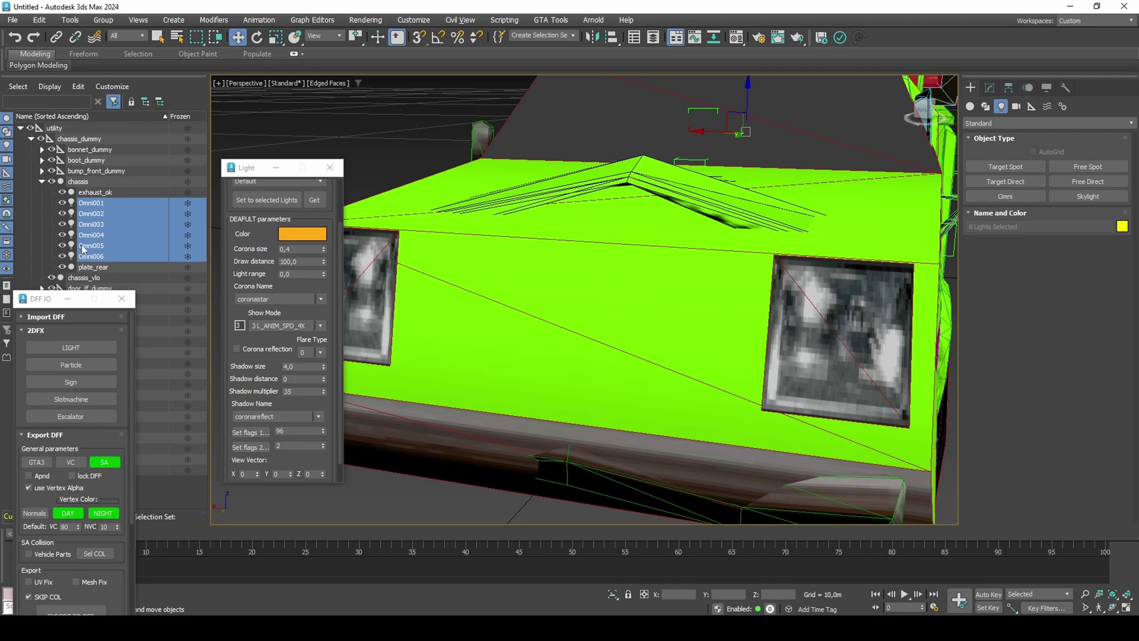
key("ctrl+a")
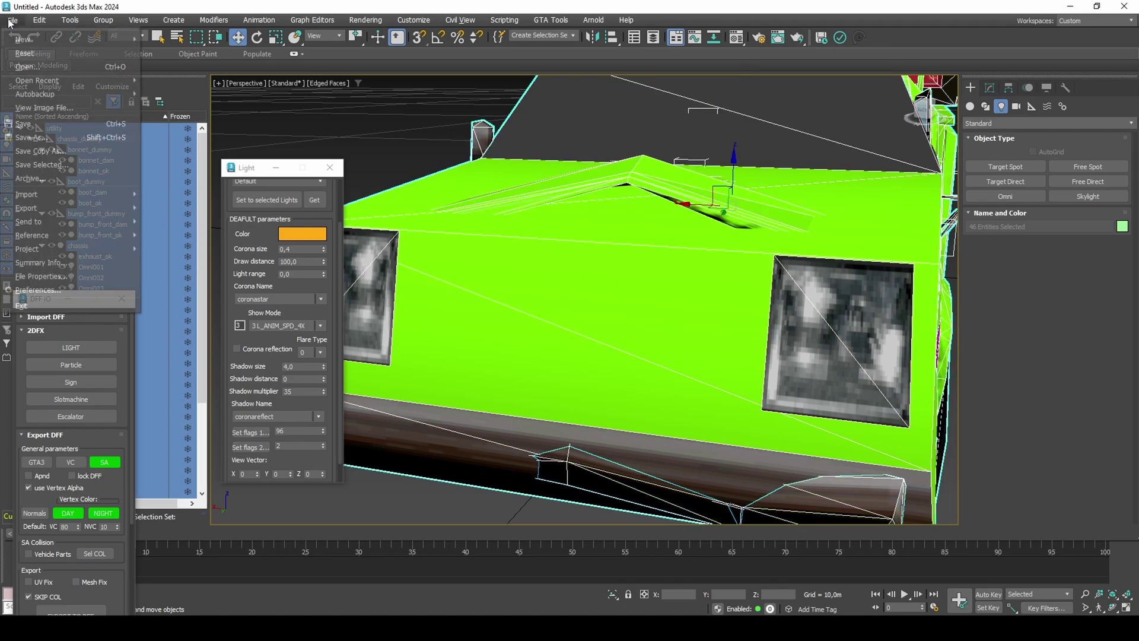
- Export the scene as a RenderWare model (*.dff) named utility_amber
mouse_move(64, 206)
left_click(163, 207)
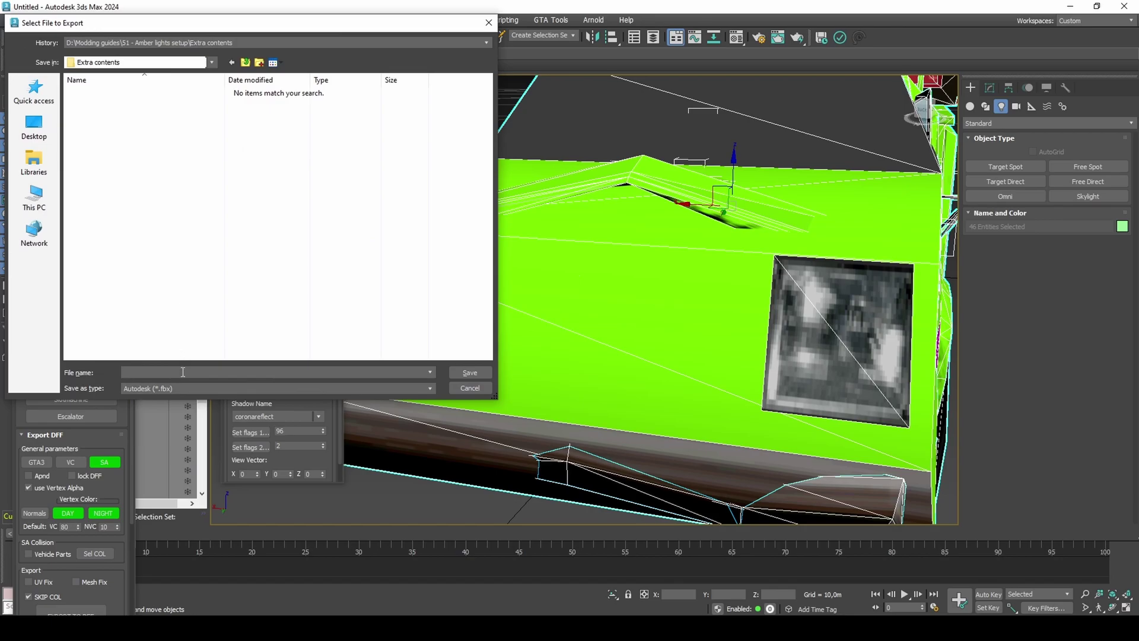
left_click(183, 386)
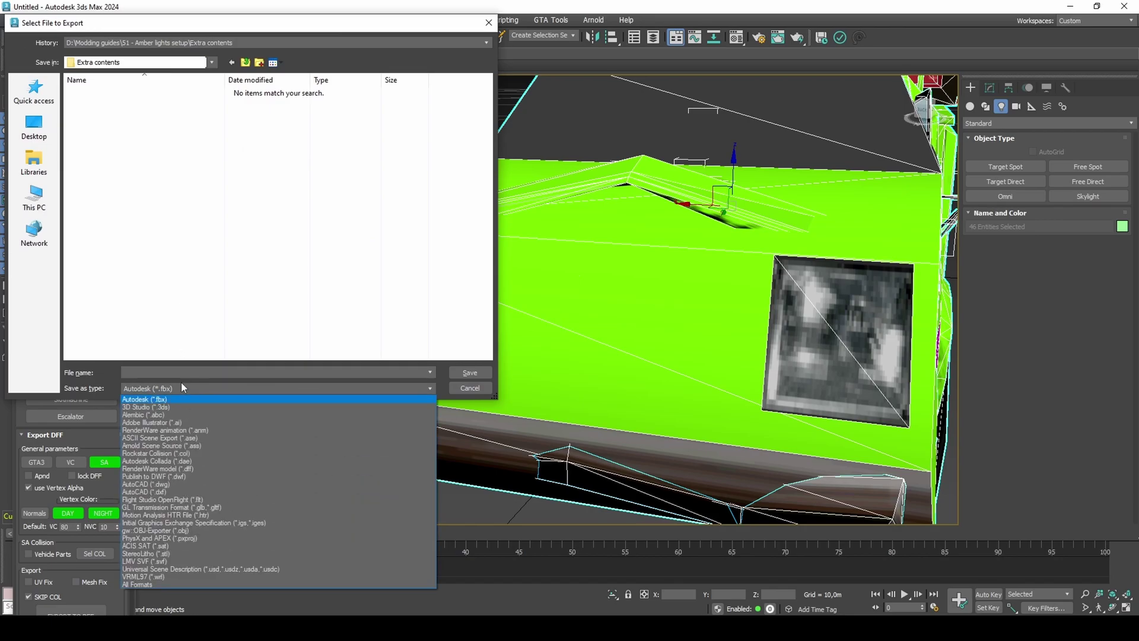
left_click(201, 469)
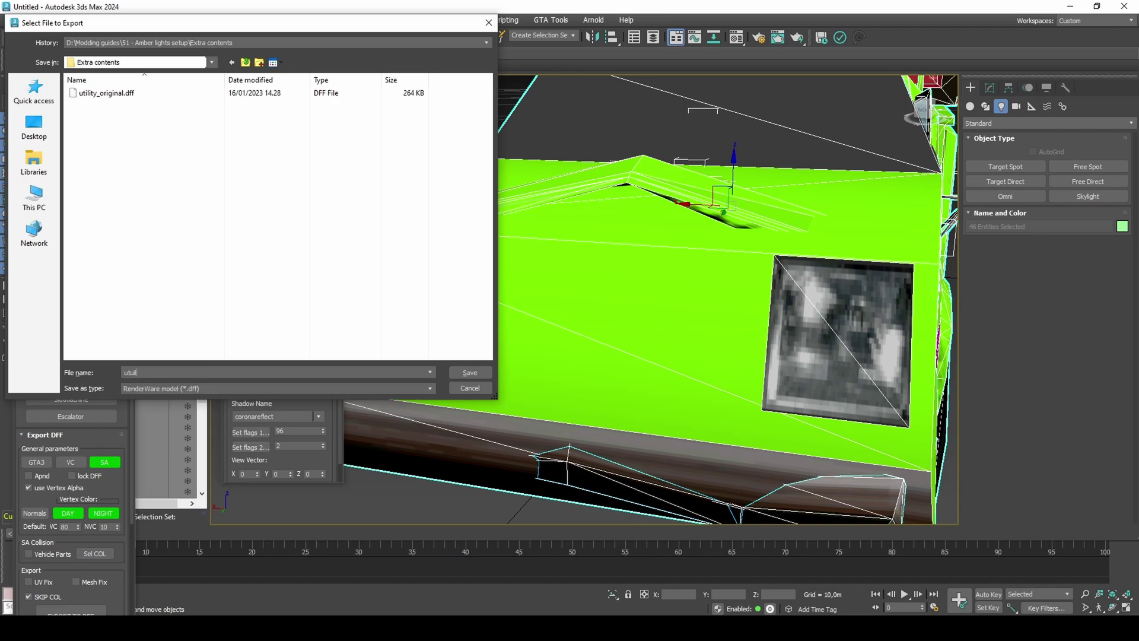
key("BackSpace")
key("BackSpace")
key("BackSpace")
type("ility_amber")
key("Return")
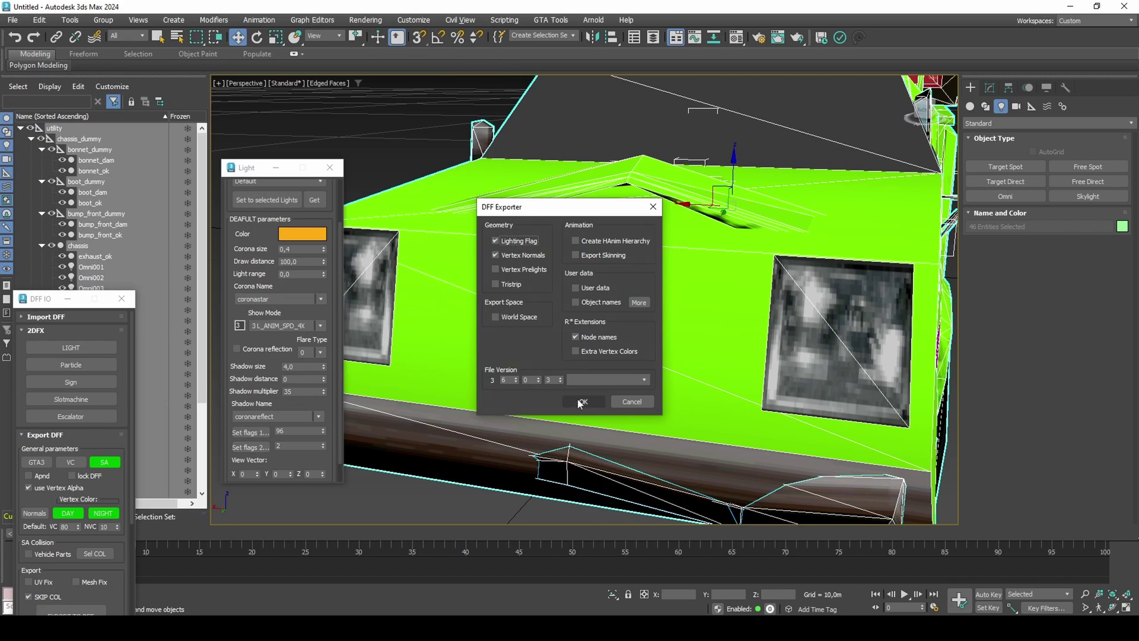
- Accept the DFF export settings and create Box001 at X 0, Y 0
left_click(580, 402)
key("z")
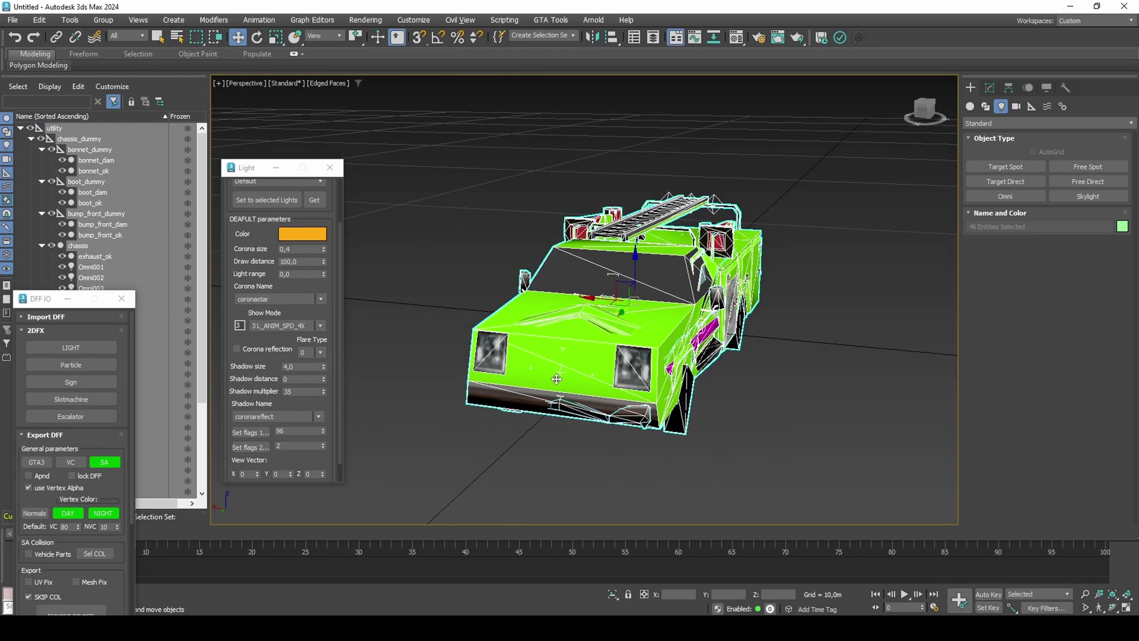
left_click(971, 107)
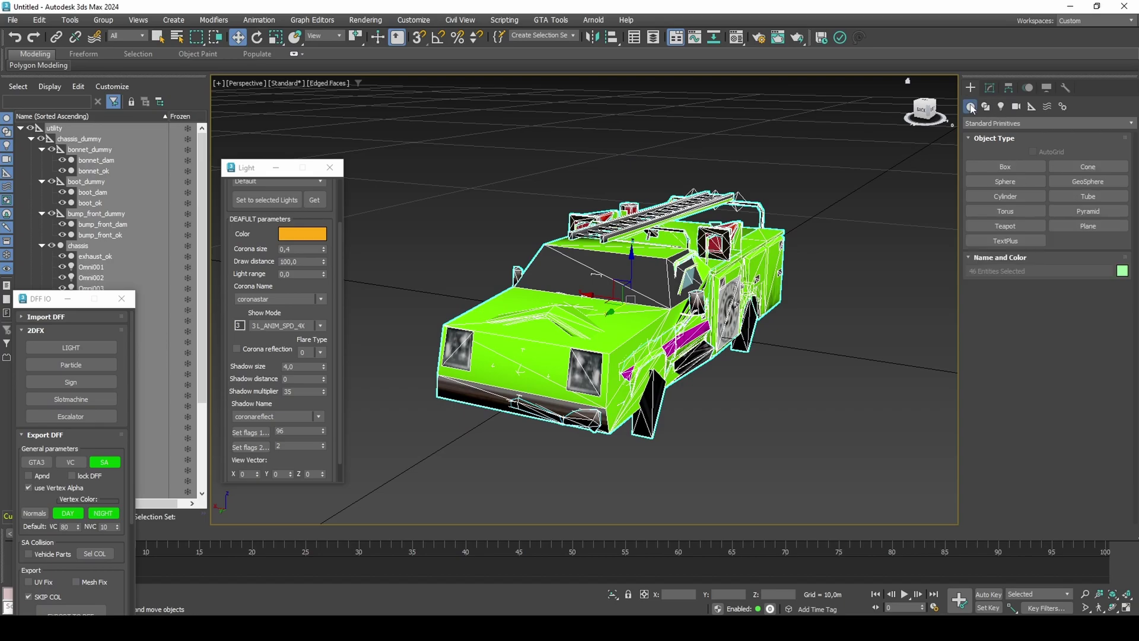
left_click(998, 166)
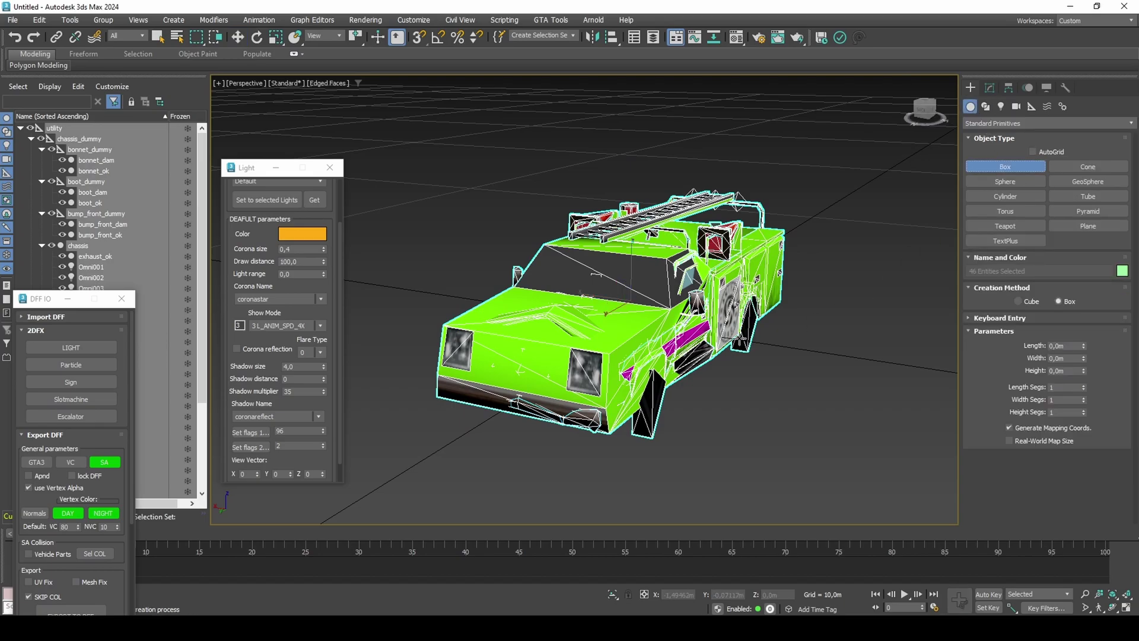
left_click_drag(739, 339, 753, 331)
left_click(789, 279)
key("w")
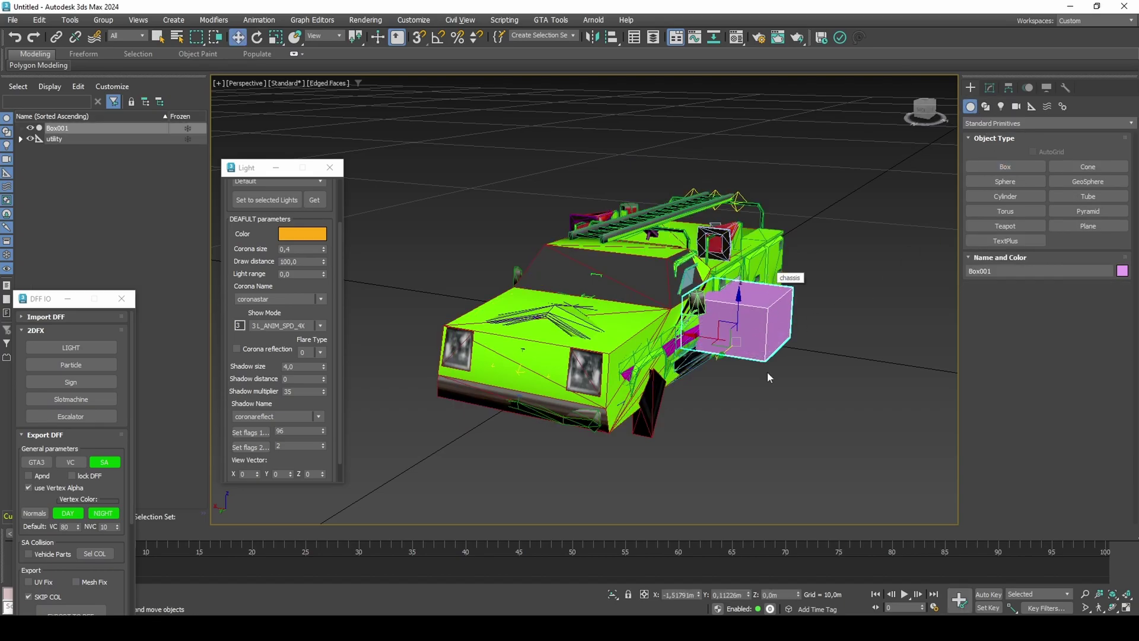
right_click(749, 595)
right_click(699, 594)
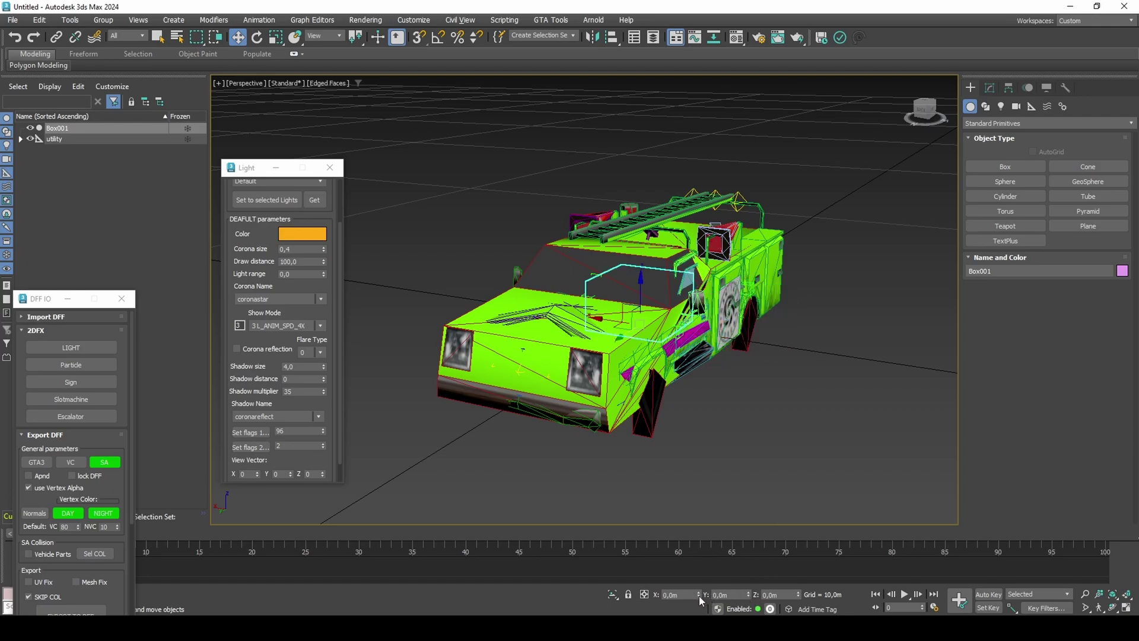
- Expand the chassis hierarchy and link Omni001–Omni006 under Box001
left_click(21, 140)
left_click(31, 150)
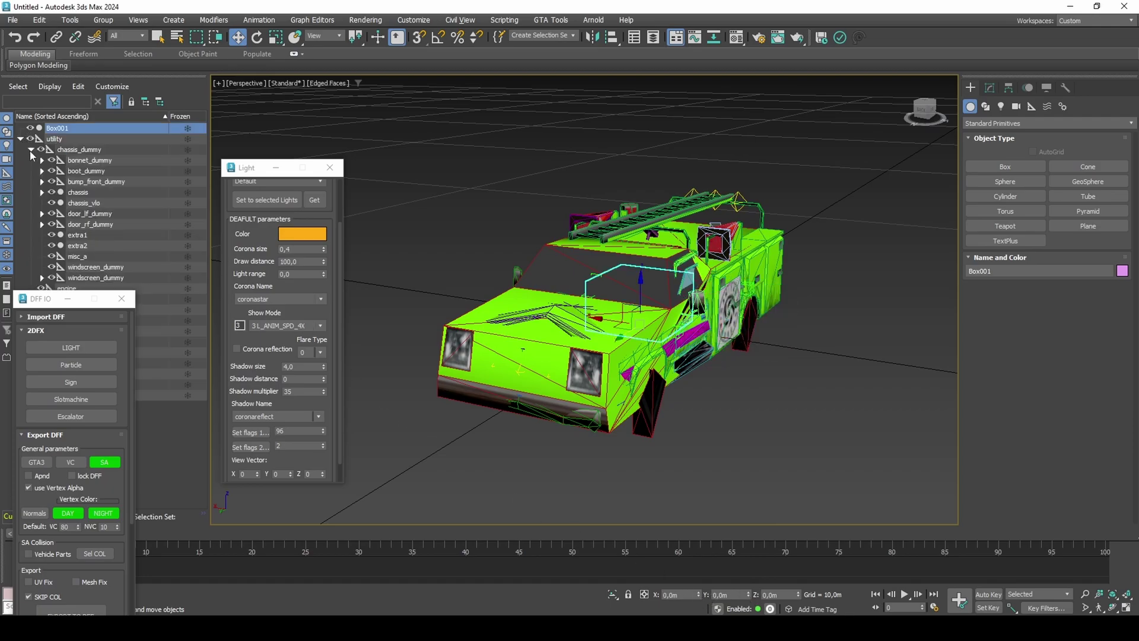
left_click(42, 192)
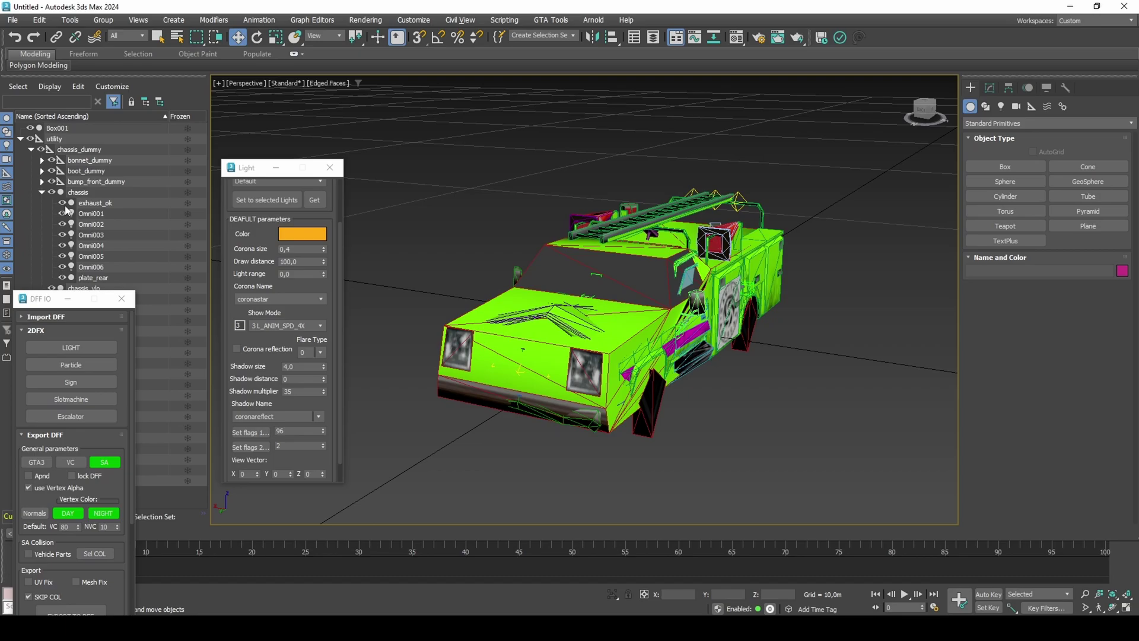
left_click(98, 214)
left_click(104, 268, "shift")
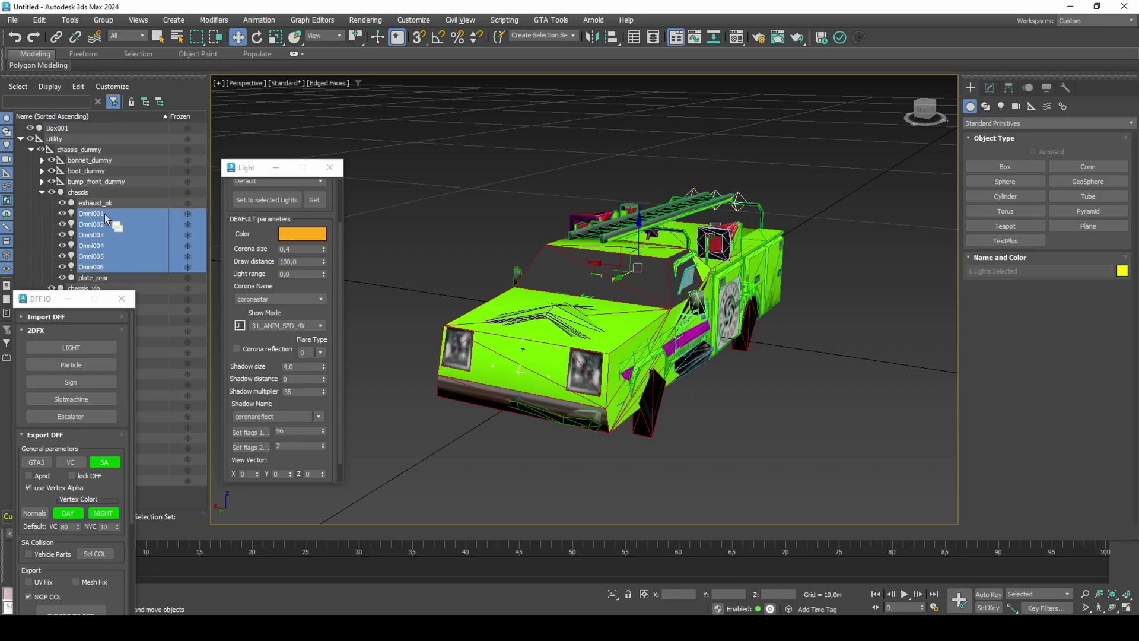
left_click_drag(107, 218, 98, 127)
- Convert Box001 to an Editable Mesh
left_click(98, 128)
right_click(511, 207)
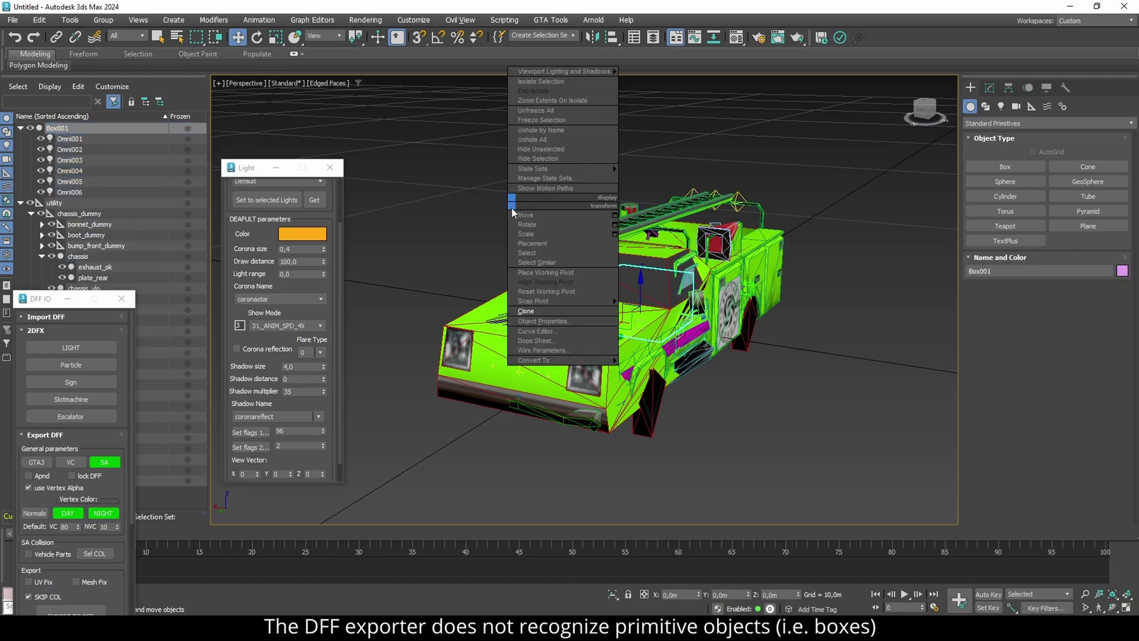
mouse_move(558, 360)
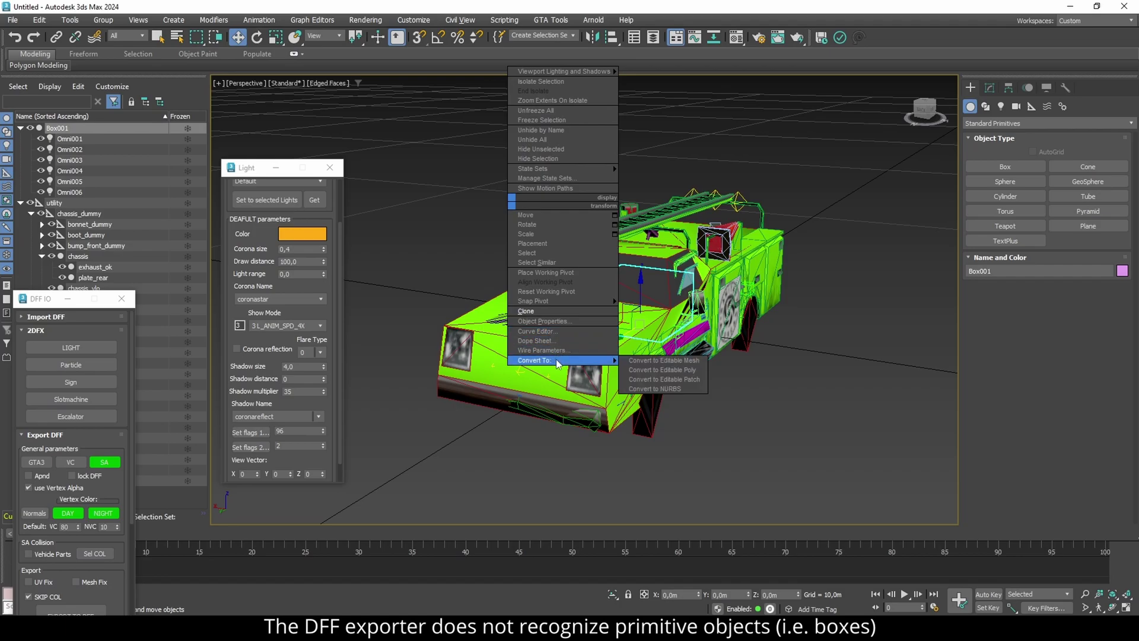
left_click(662, 361)
- Export Box001 with its six lights to DFF as box
double_click(114, 129)
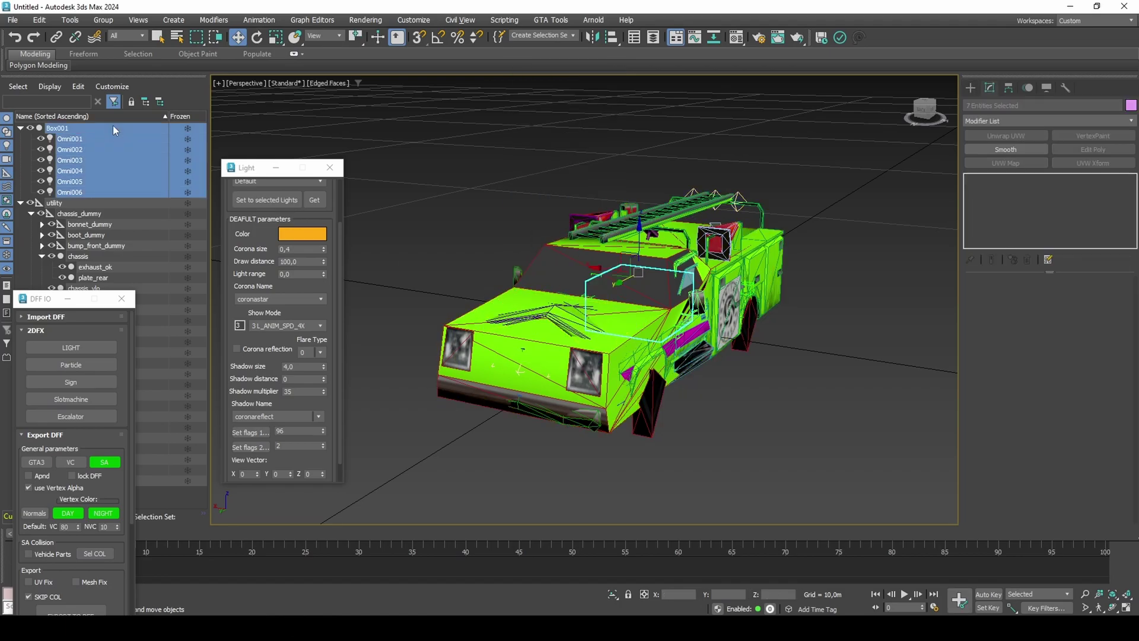
scroll(119, 356, "down", 5)
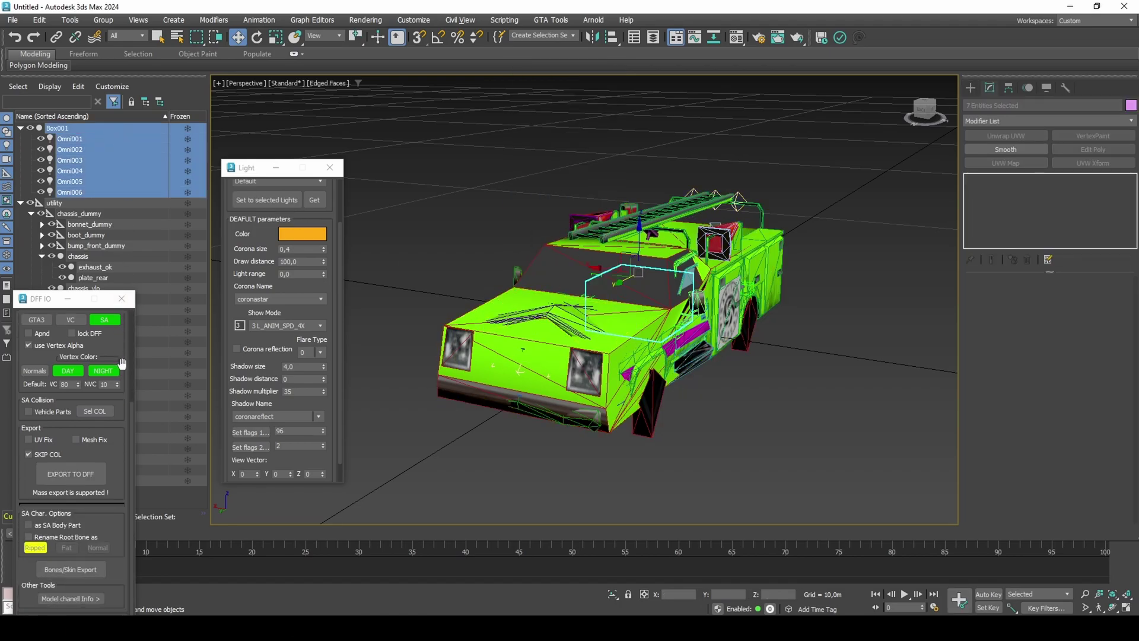
left_click(92, 474)
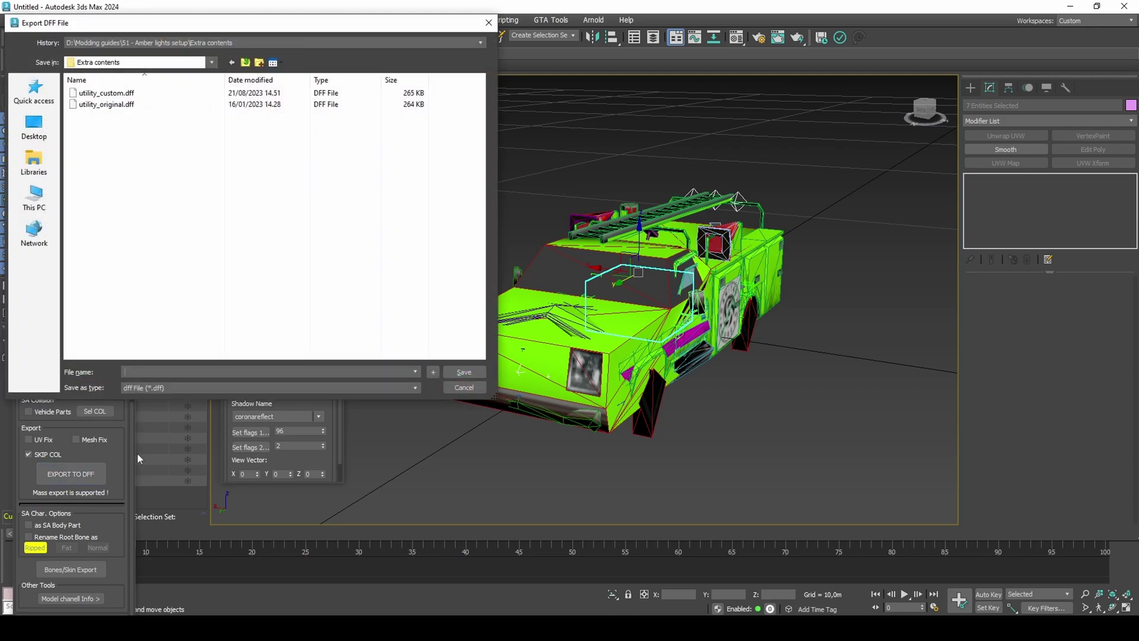
type("box")
key("Return")
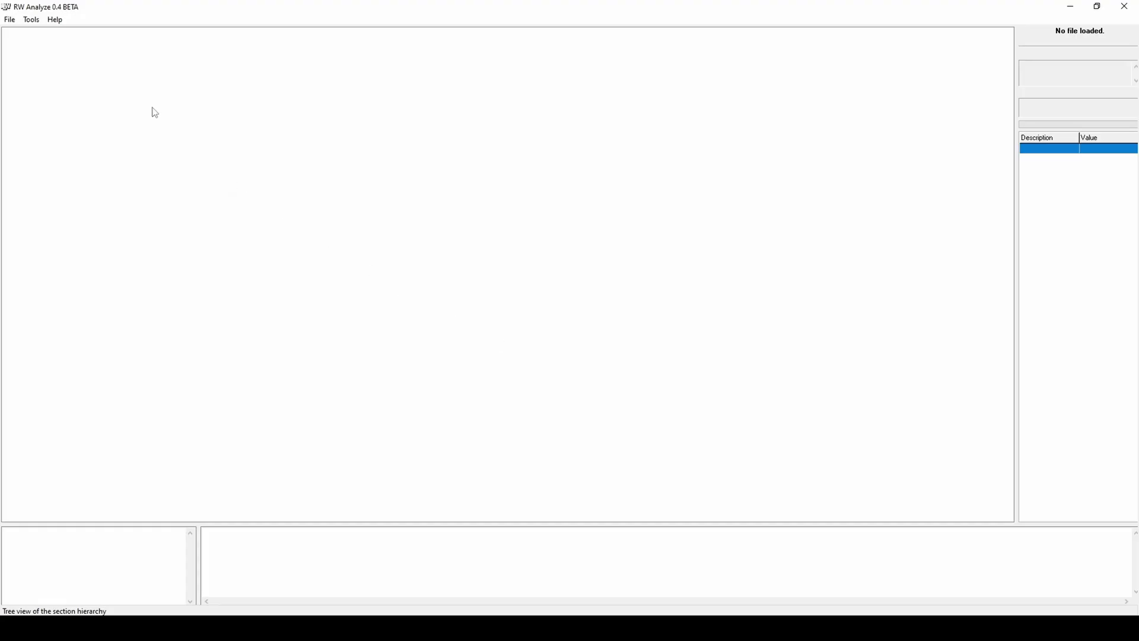
- Open utility_original.dff in RW Analyze
left_click(10, 19)
left_click(27, 33)
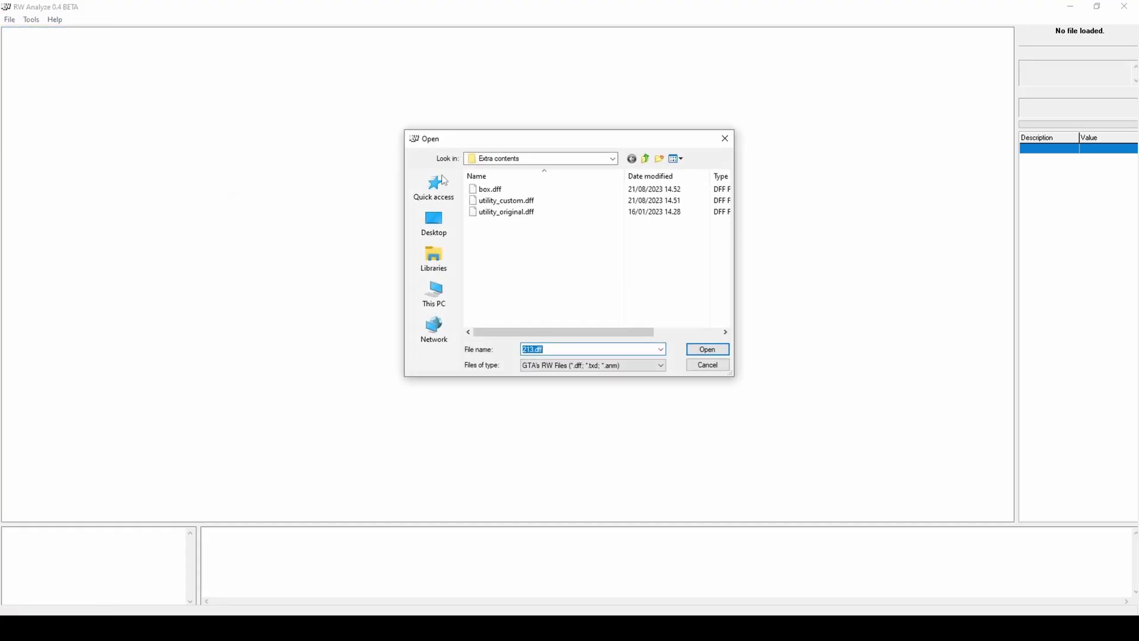
double_click(507, 212)
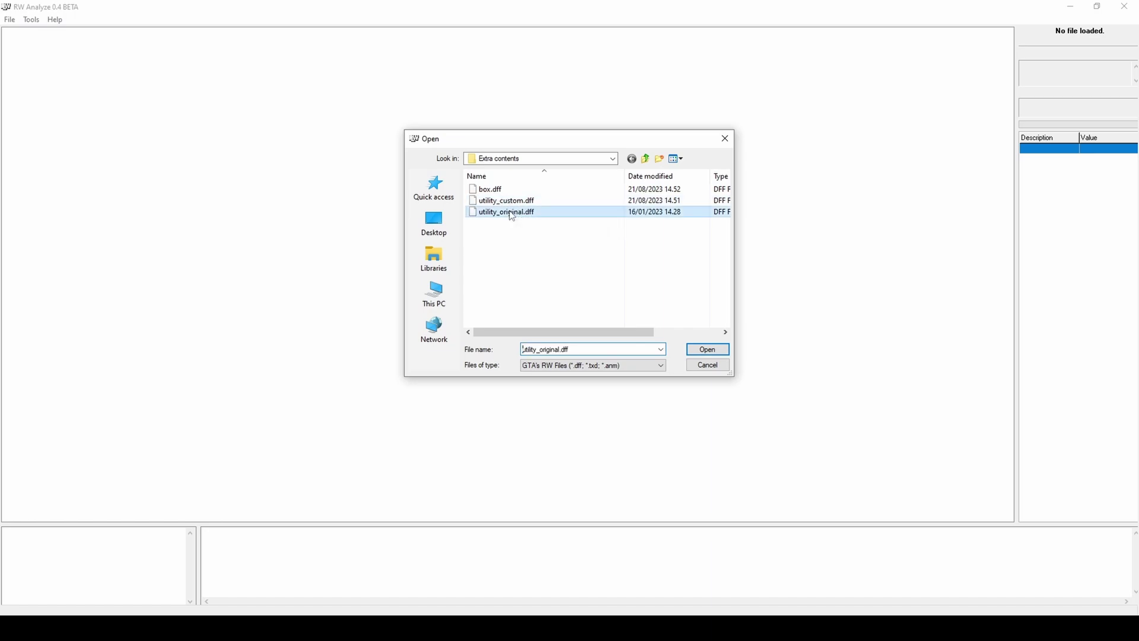
left_click_drag(1009, 63, 1010, 515)
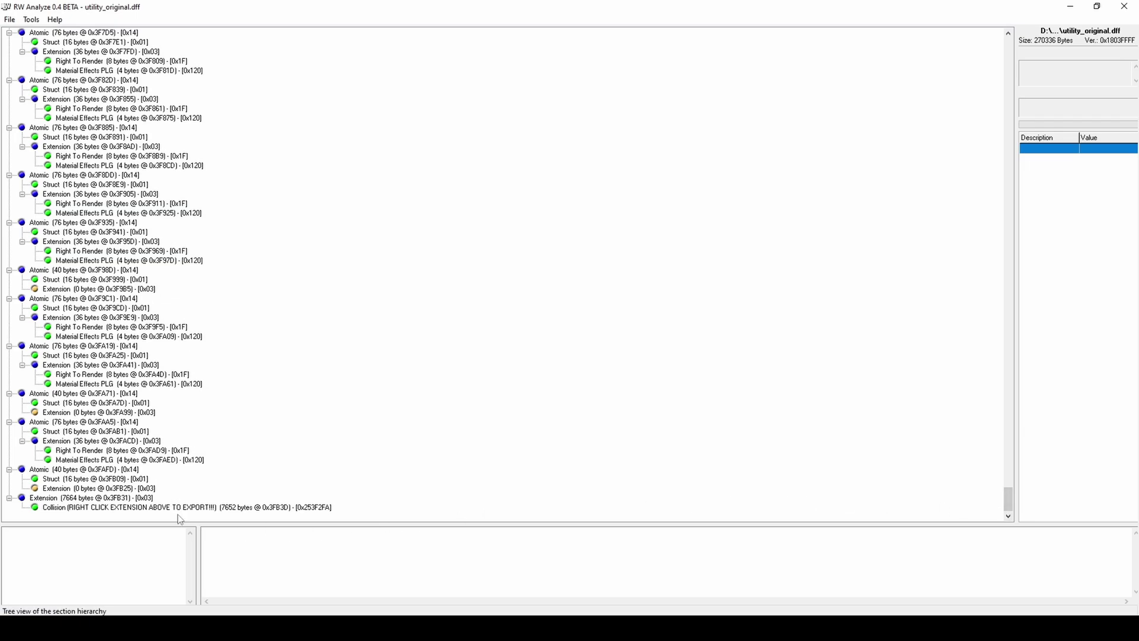
- Export the 7664-byte collision Extension section data as col
right_click(129, 498)
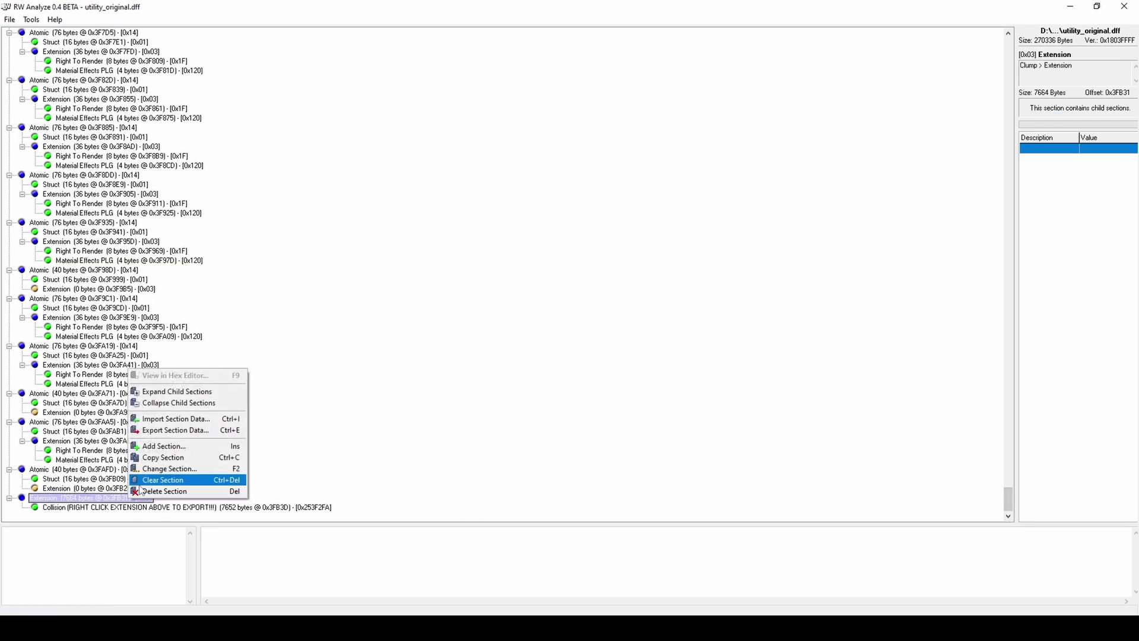
left_click(172, 432)
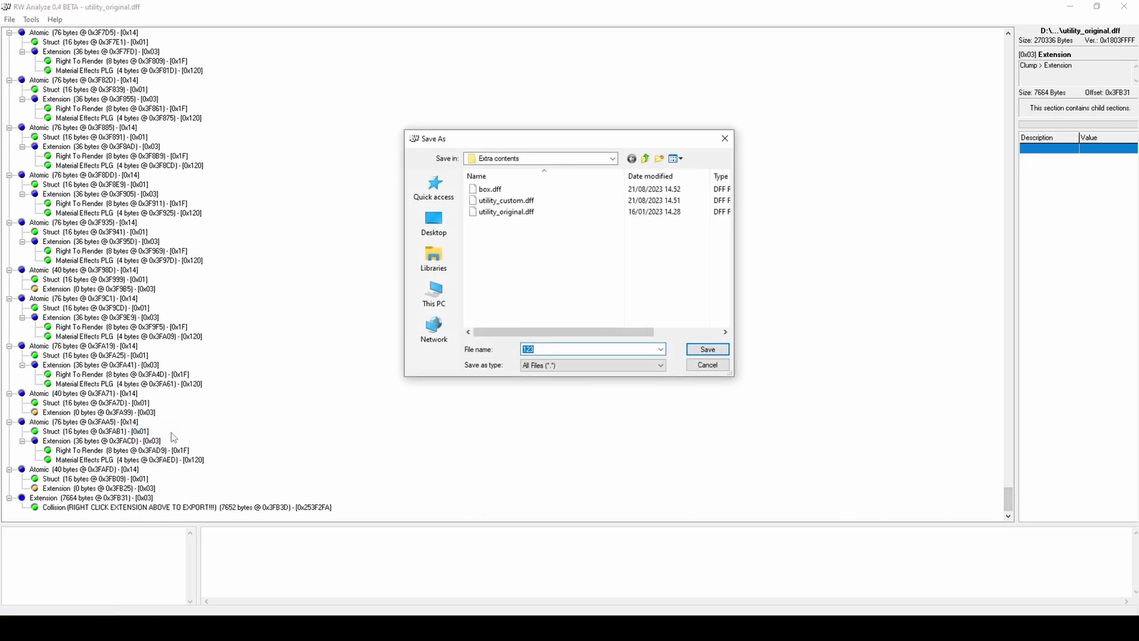
key("Return")
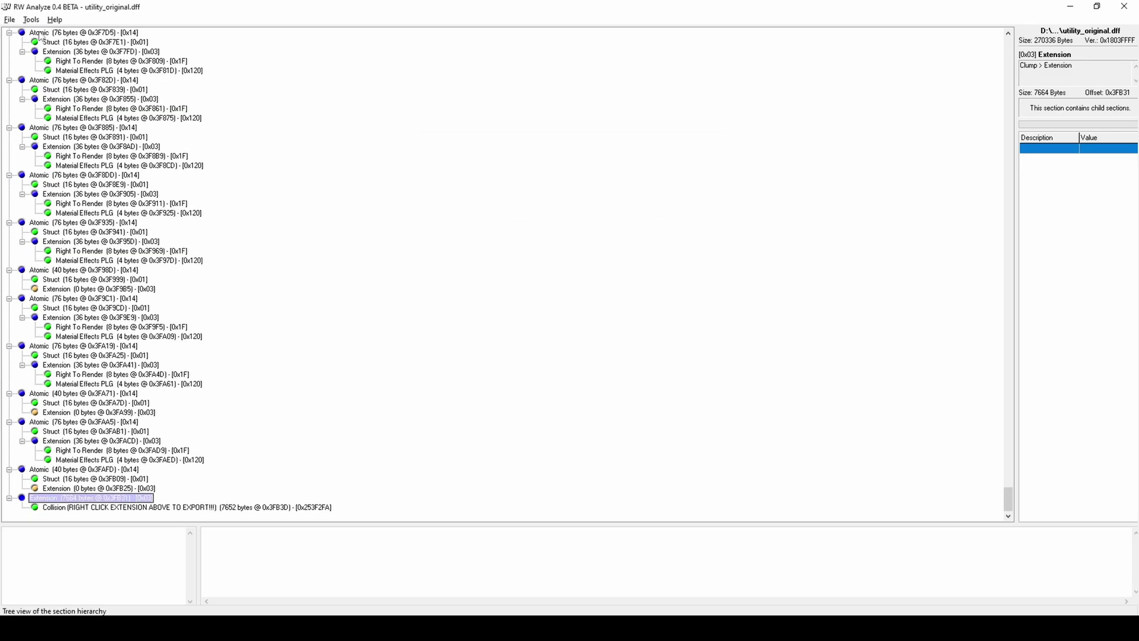
- Use File > Open in RW Analyze to show the Extra contents folder with box.dff and utility_custom.dff
left_click(9, 20)
left_click(24, 35)
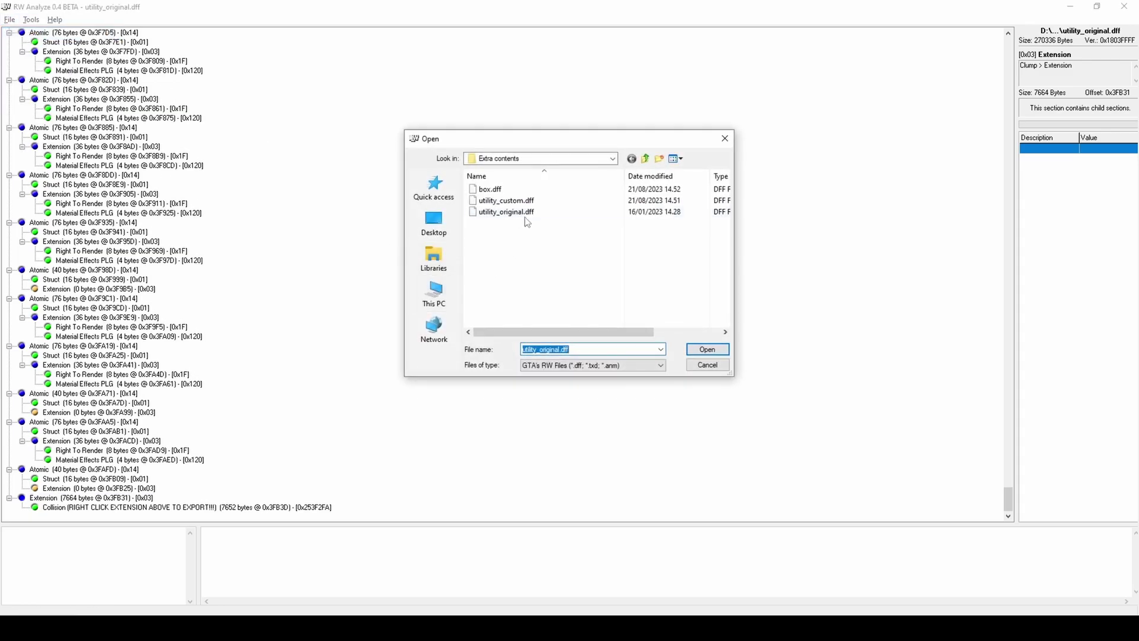